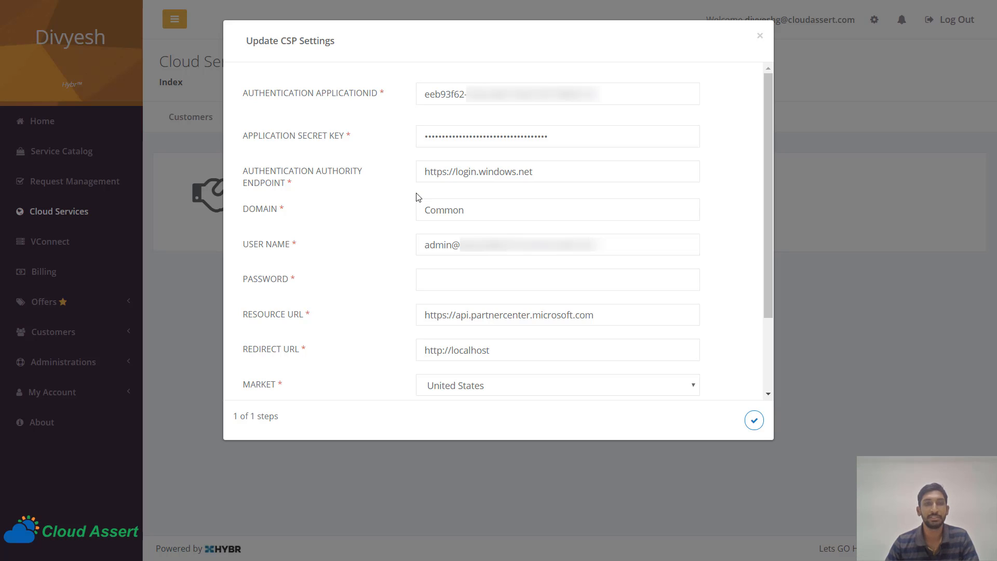
Review the authentication authority endpoint, domain and application ID fields in the CSP settings
drag(533, 172, 516, 175)
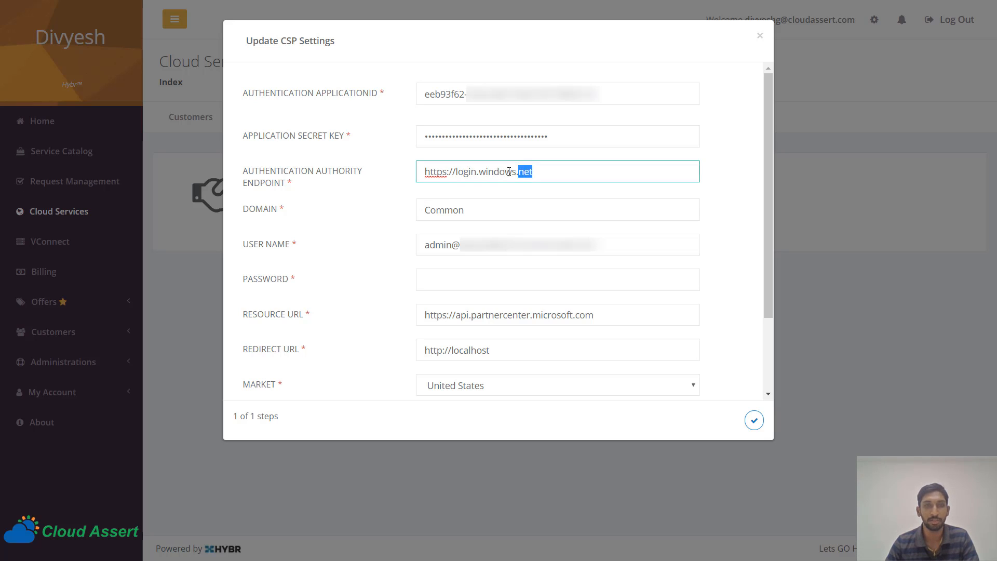
click(567, 205)
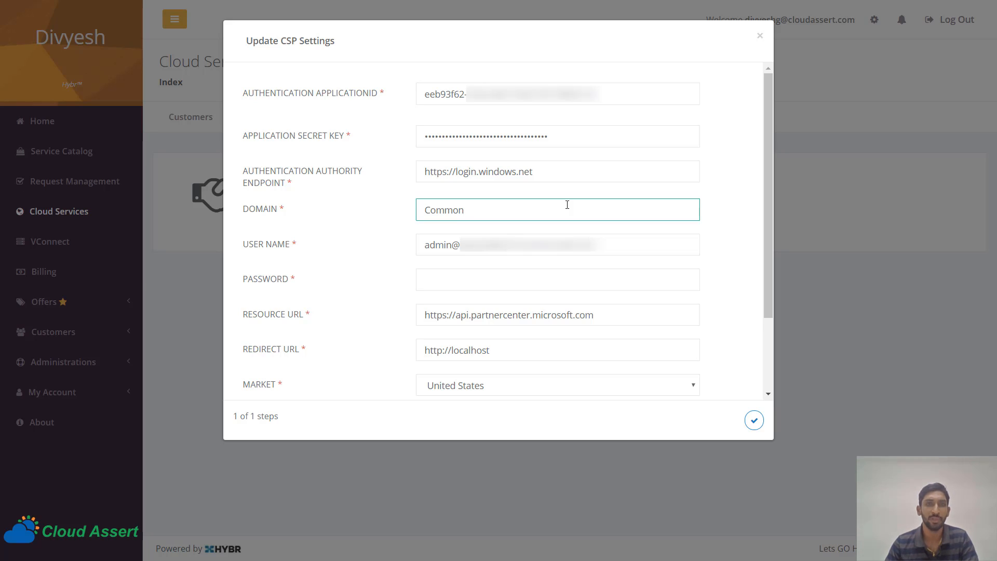
click(426, 92)
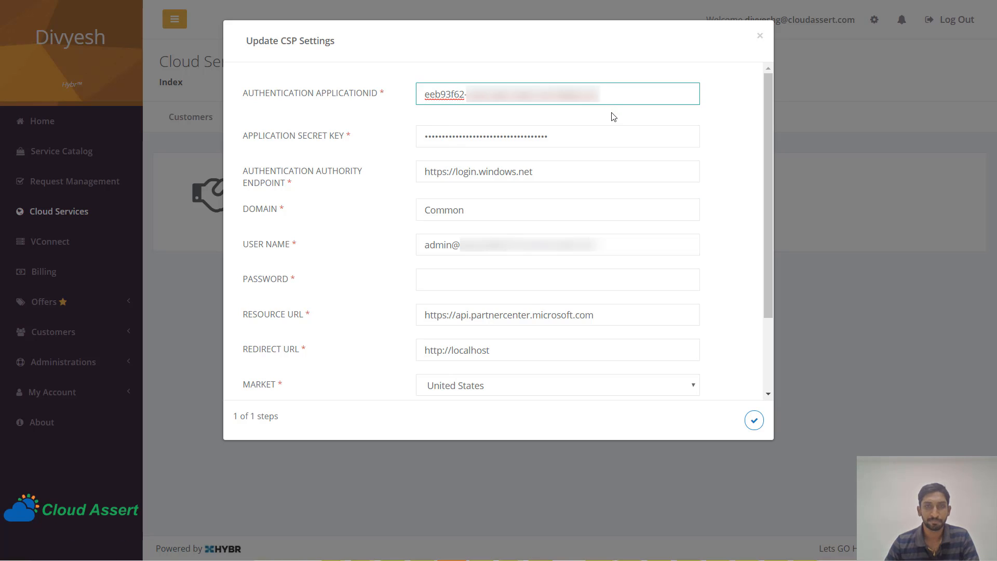
Switch to Microsoft Partner Center and open App management in the account settings
key(alt+Tab)
key(alt+Tab)
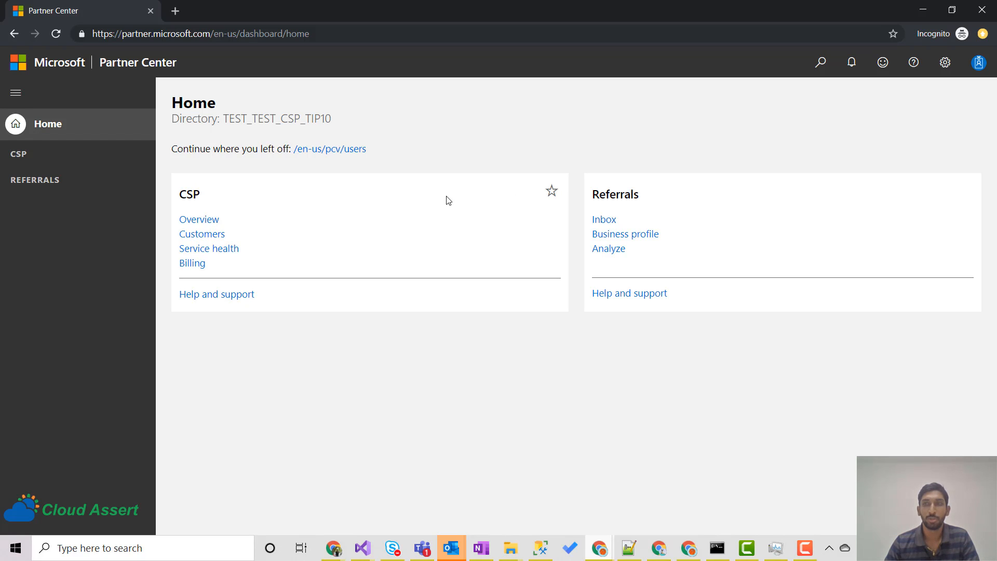
click(945, 64)
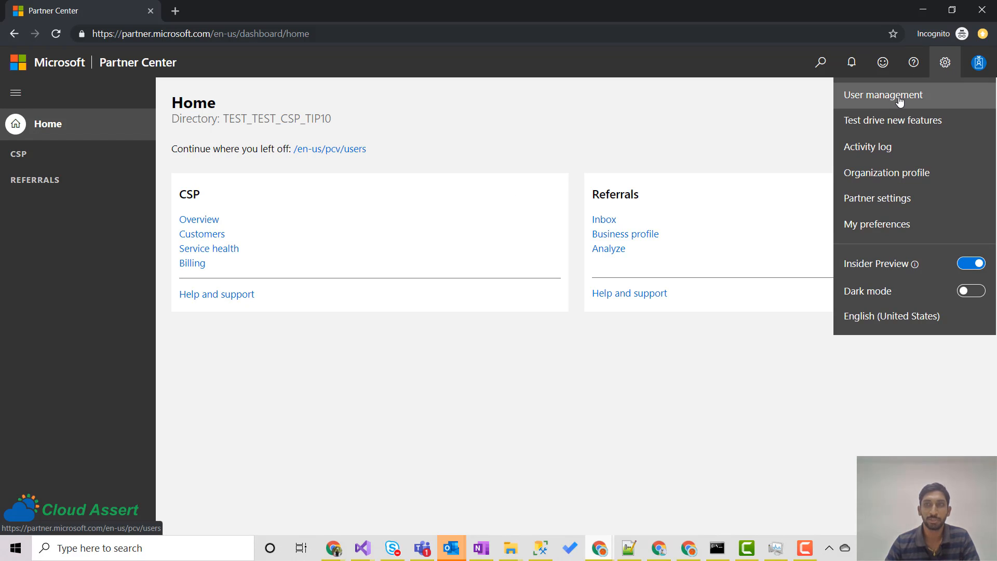
click(901, 100)
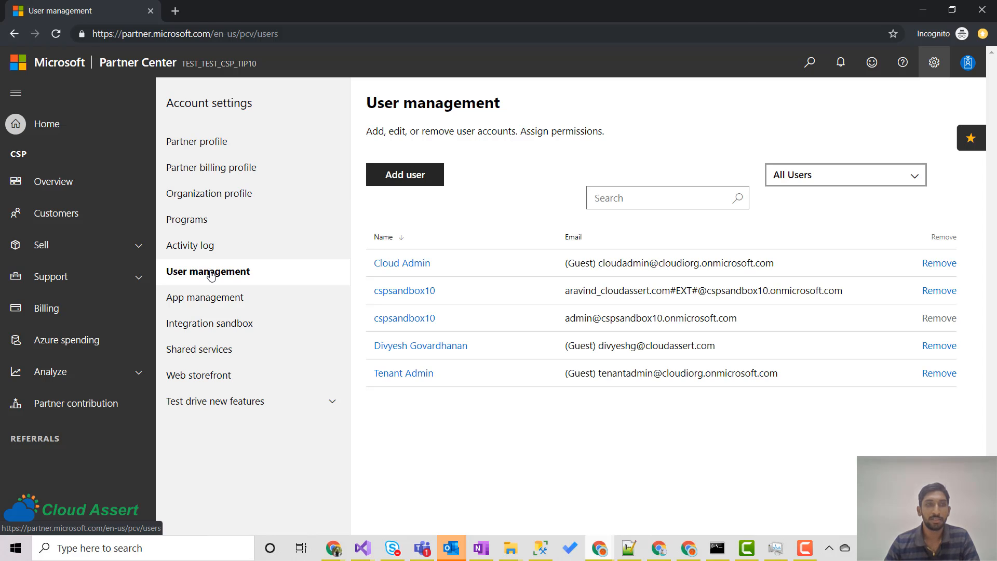
click(219, 297)
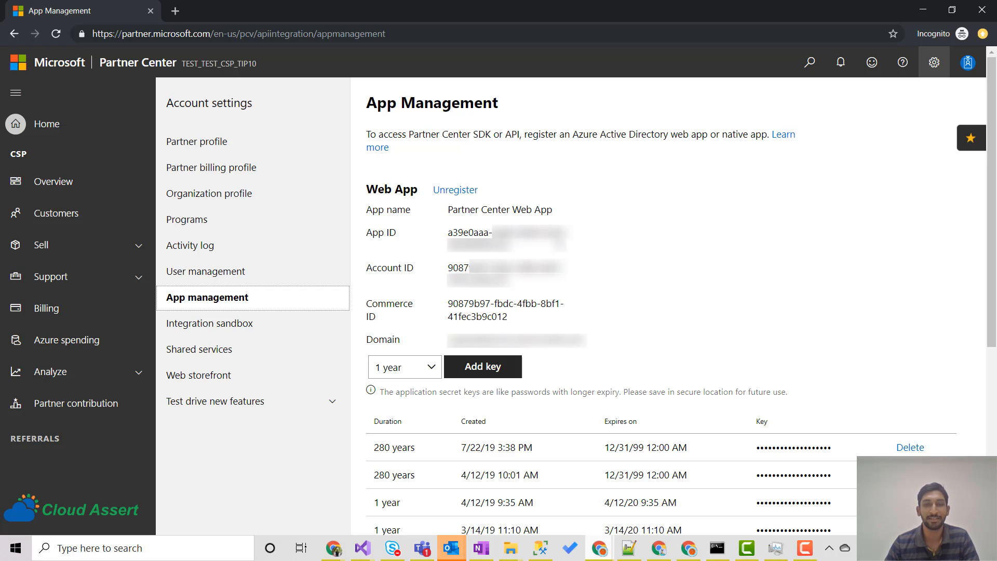
Examine the Web App and Native App registrations and their App IDs on the App Management page
scroll(554, 243, down, 3)
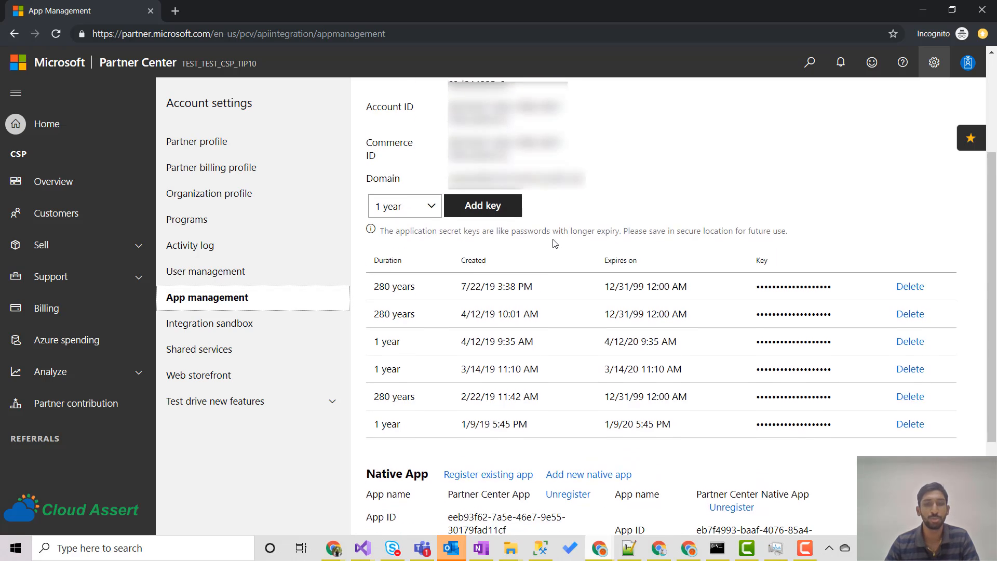
scroll(555, 243, up, 2)
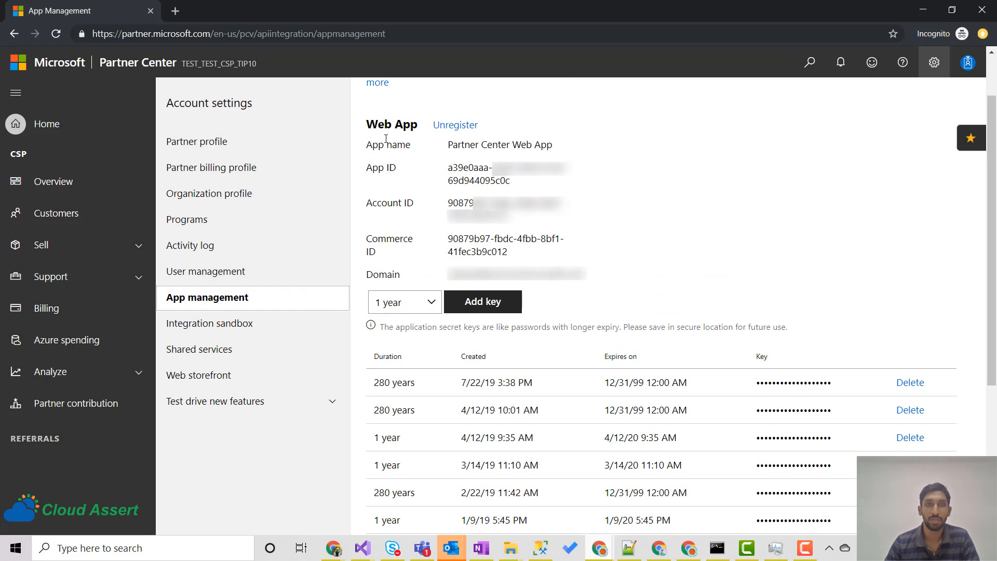
scroll(421, 168, down, 4)
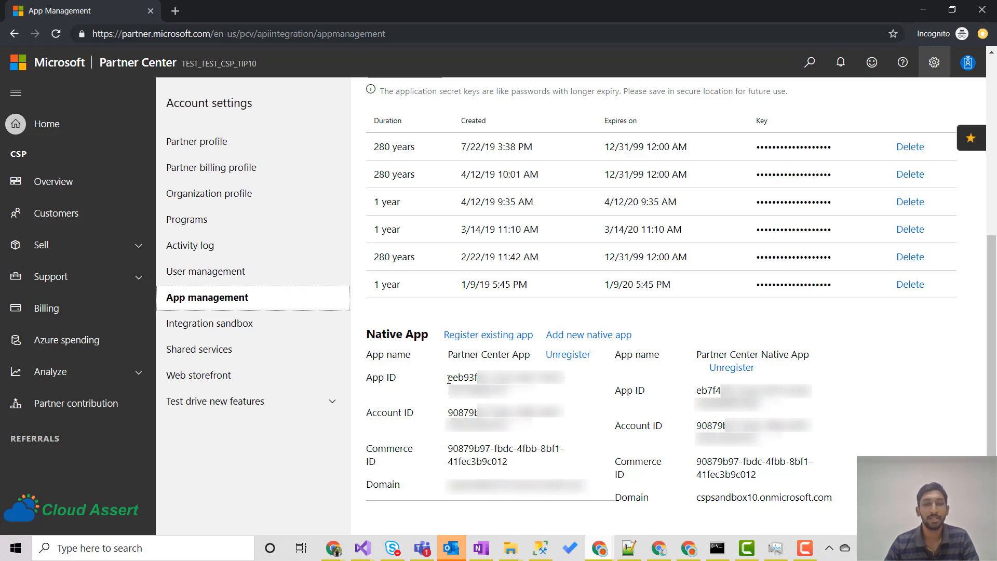
drag(448, 373, 521, 401)
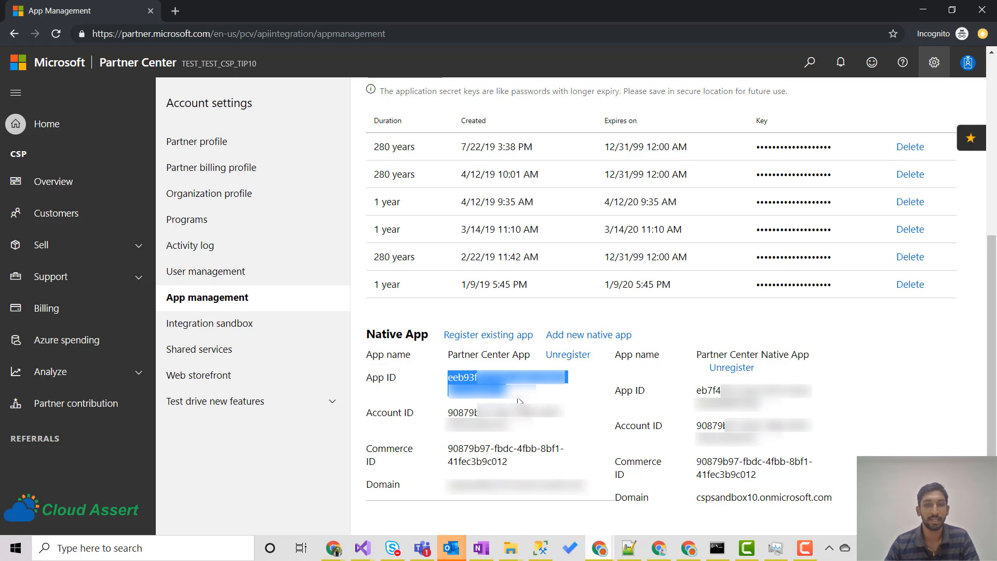
scroll(519, 400, up, 6)
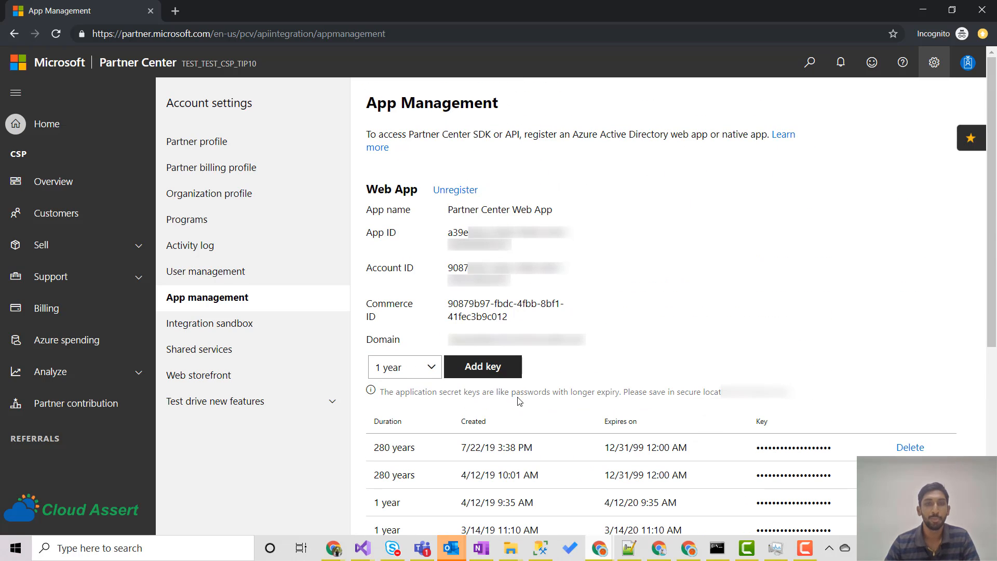
drag(447, 236, 517, 252)
click(516, 252)
scroll(514, 259, down, 6)
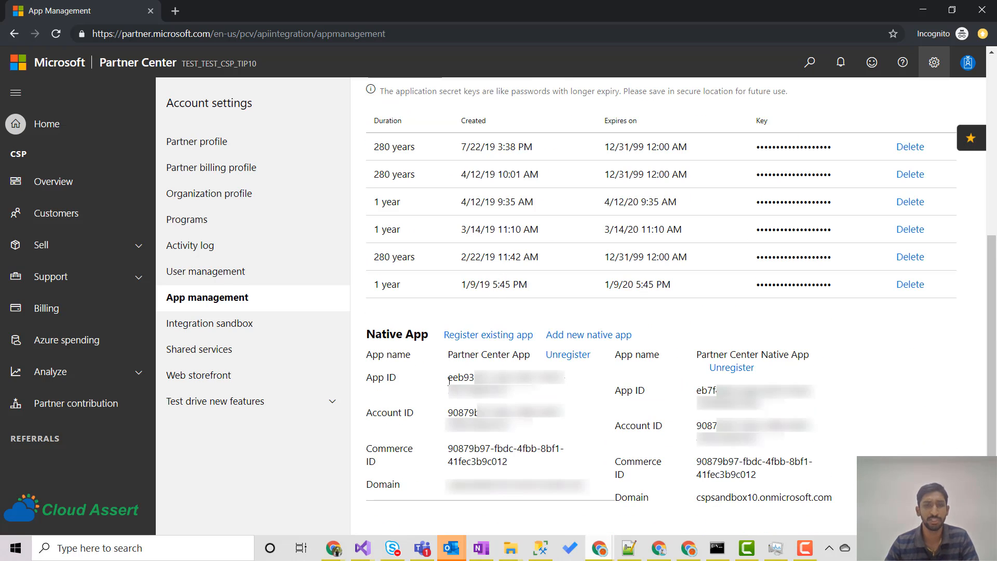
Copy the App ID of the native Partner Center App into the Authentication ApplicationID field of the CSP settings
drag(449, 380, 514, 398)
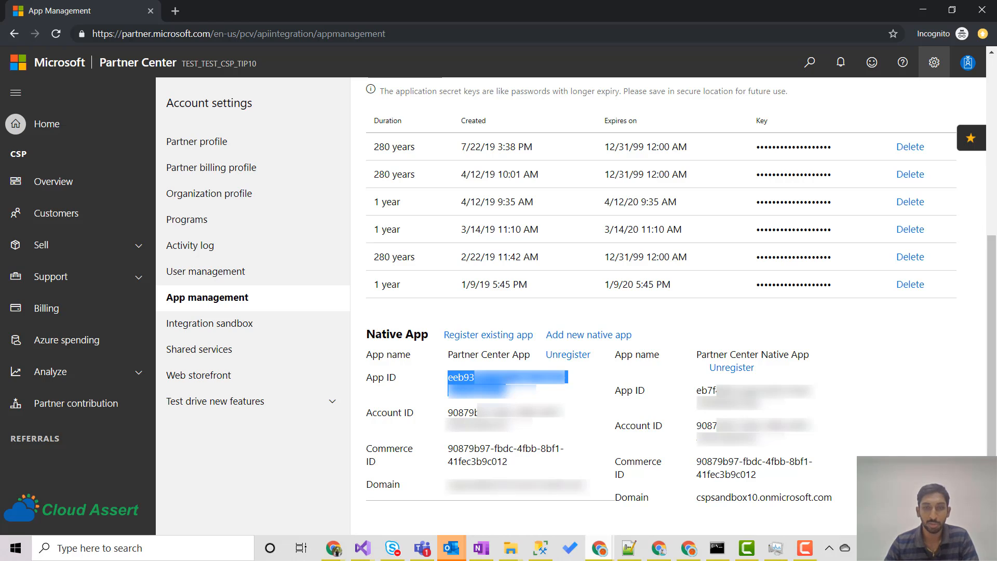
key(ctrl+c)
key(alt+Tab)
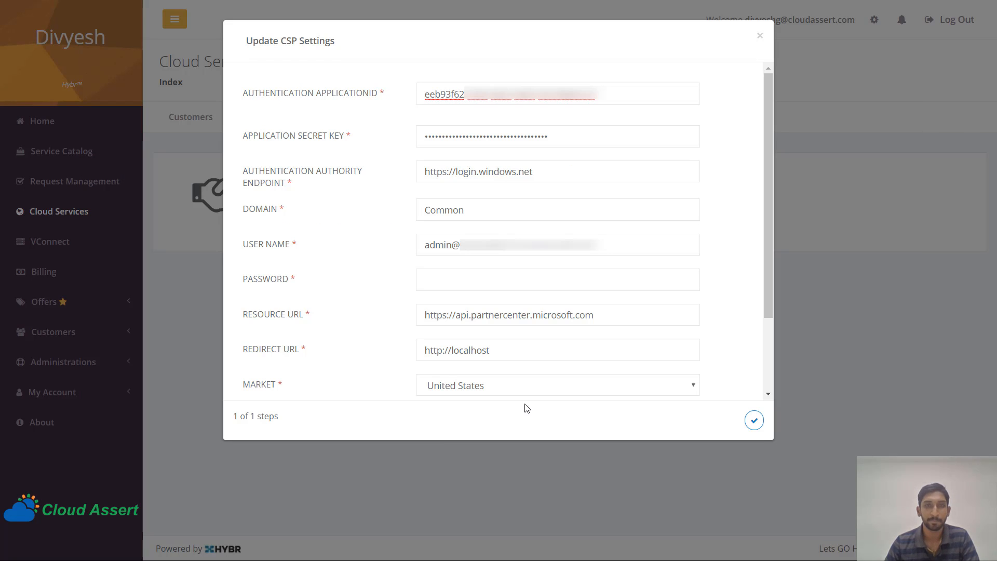
key(ctrl+a)
key(ctrl+v)
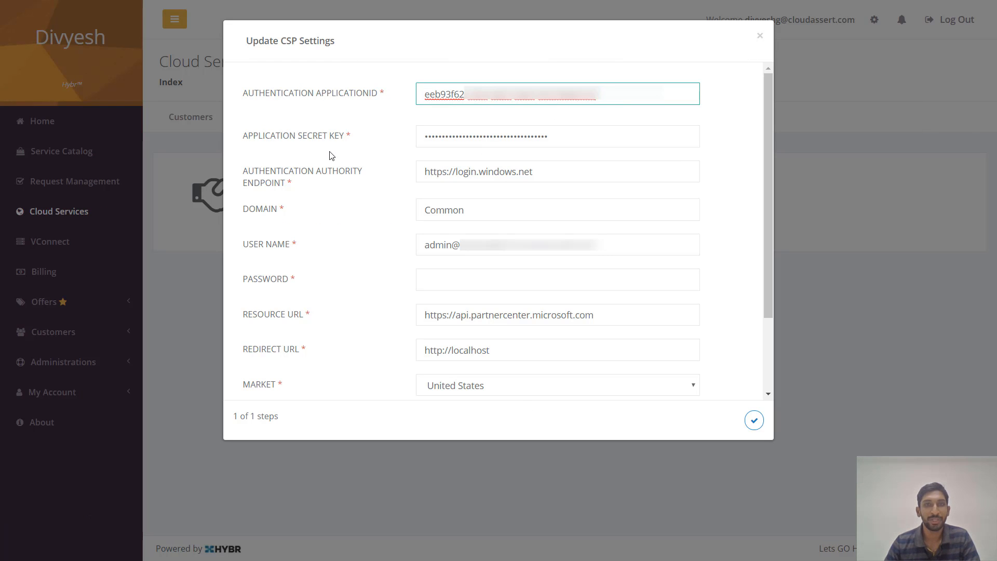
Replace the entry in the Application Secret Key field with the pasted key
click(550, 140)
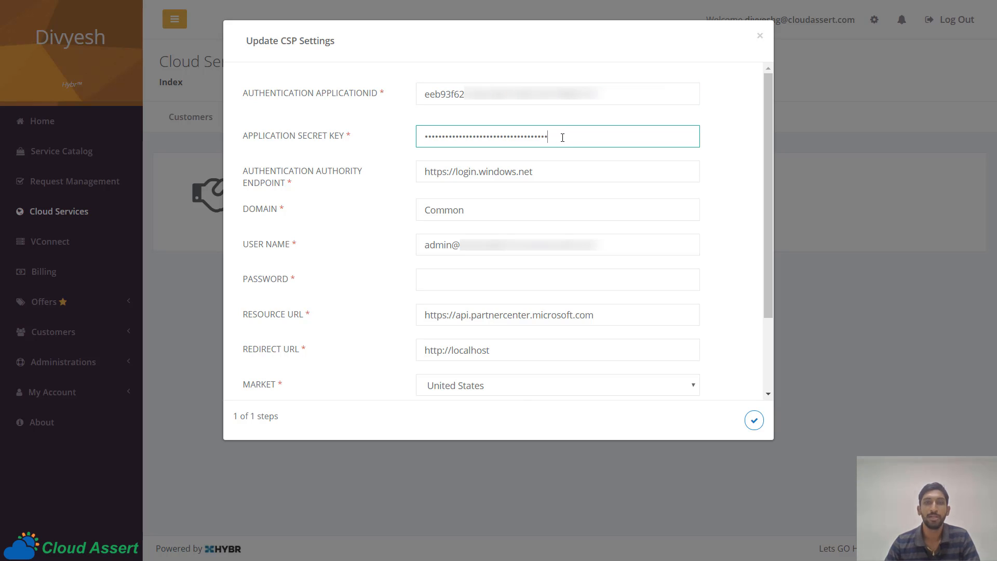
drag(563, 138, 272, 135)
key(ctrl+v)
Check the authentication authority endpoint, domain and user name entries in the CSP settings
drag(560, 173, 367, 177)
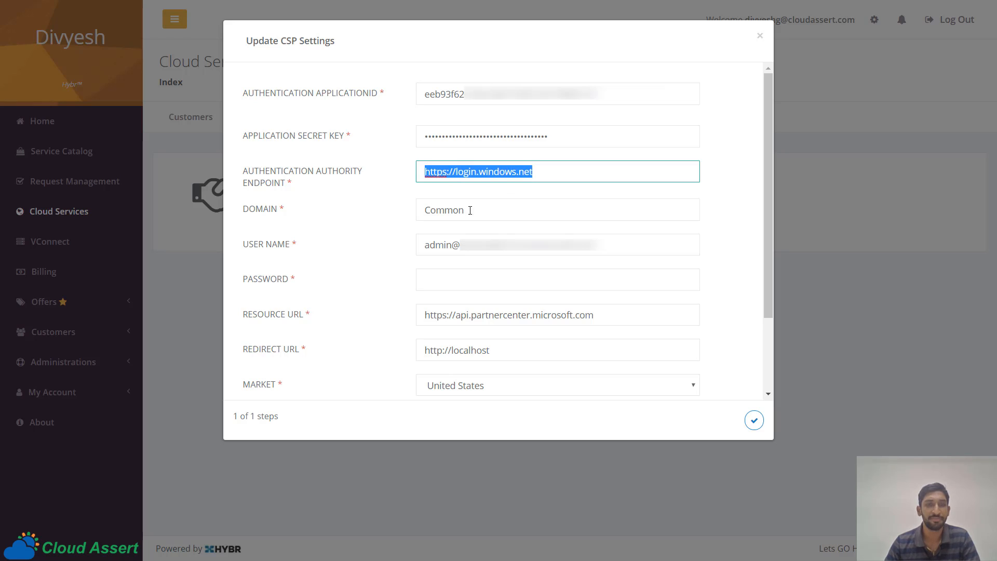
drag(473, 208, 381, 202)
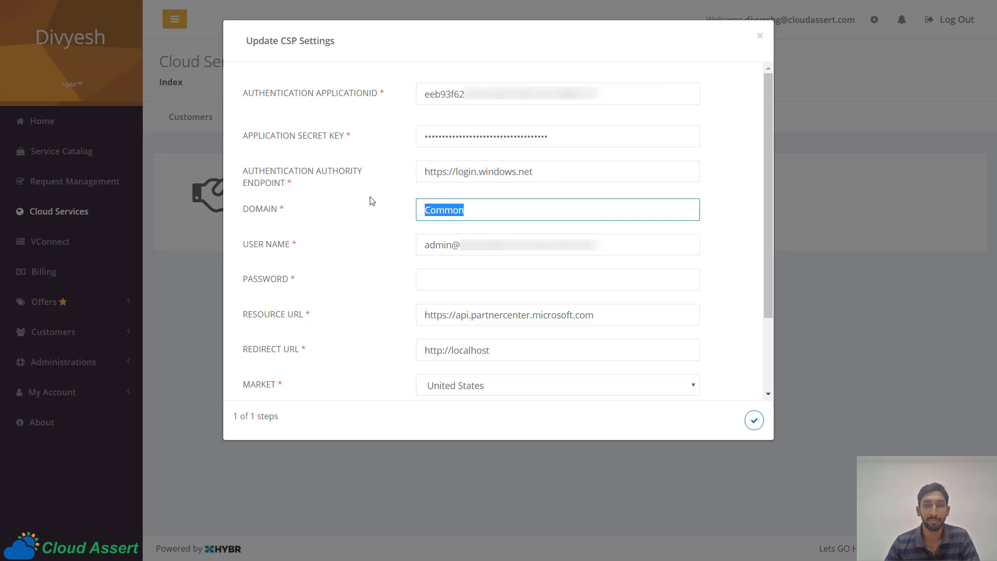
click(612, 243)
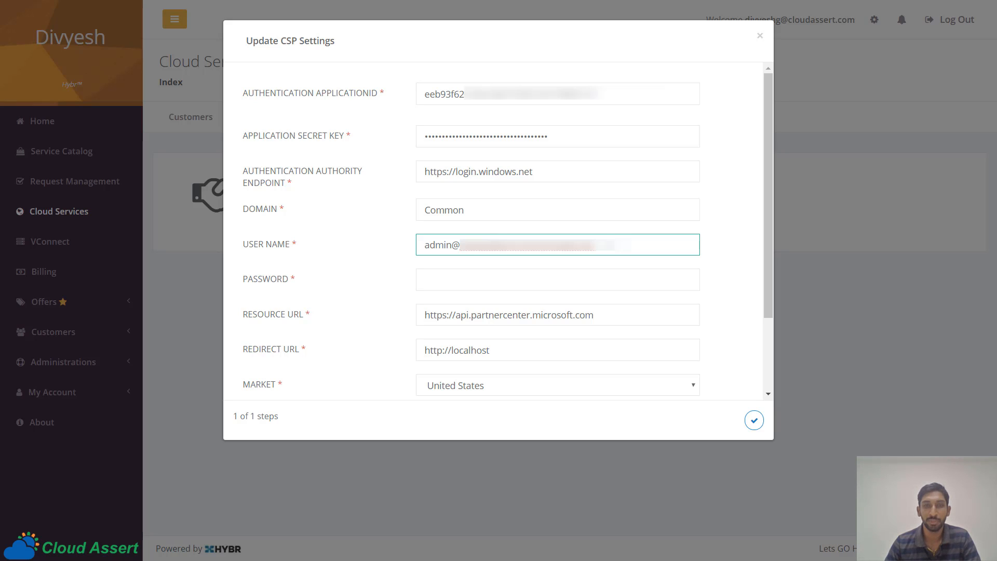
Enter the account password in the Password field of the CSP settings
click(576, 279)
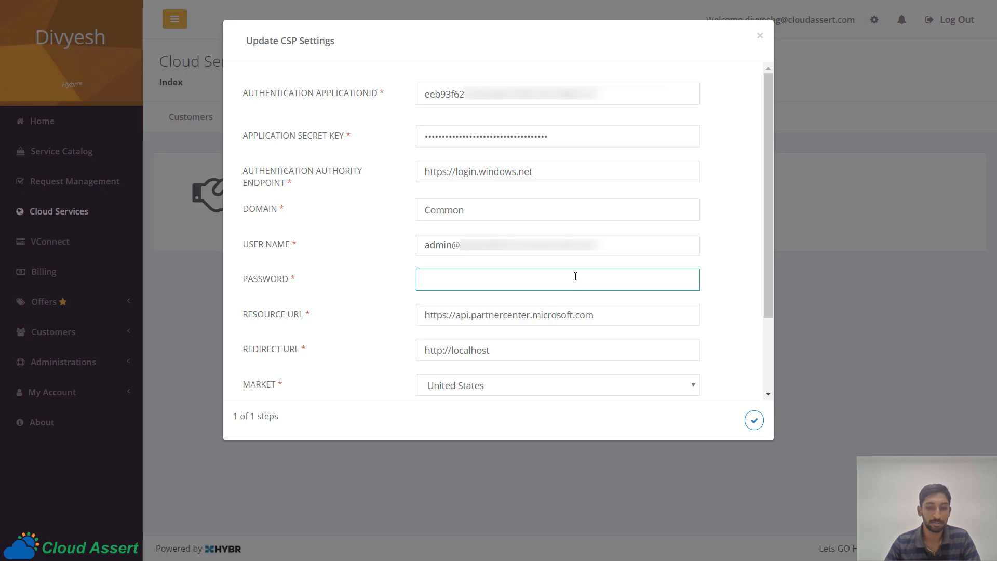
text(•••••••)
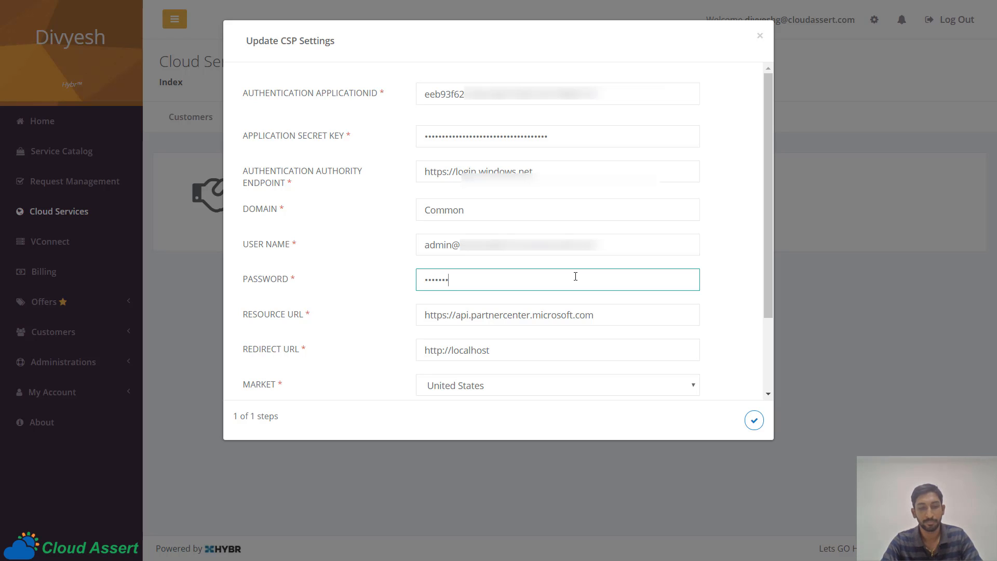
text(•)
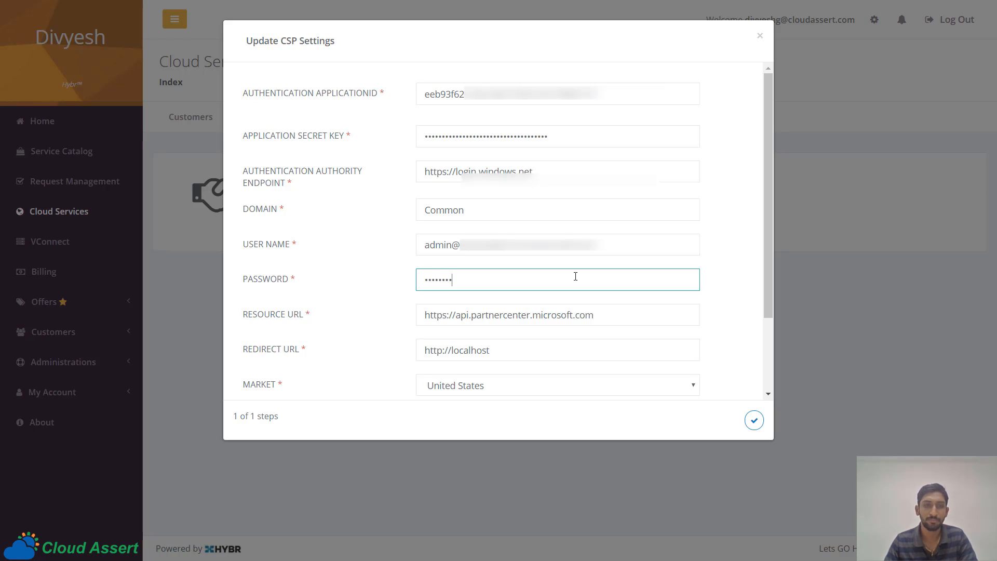
Check the resource and redirect URLs and save the CSP settings
scroll(592, 283, down, 2)
scroll(519, 254, down, 1)
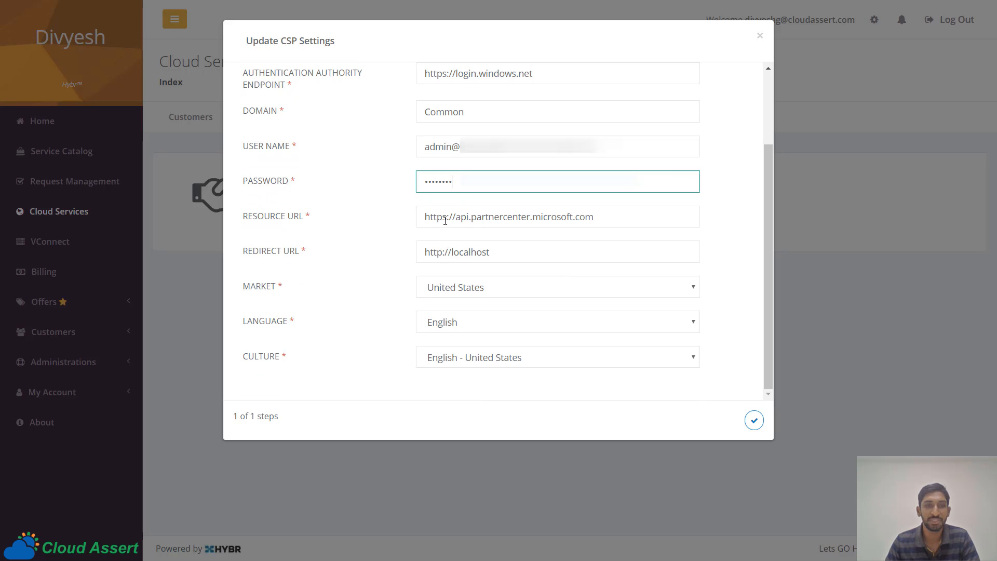
click(642, 220)
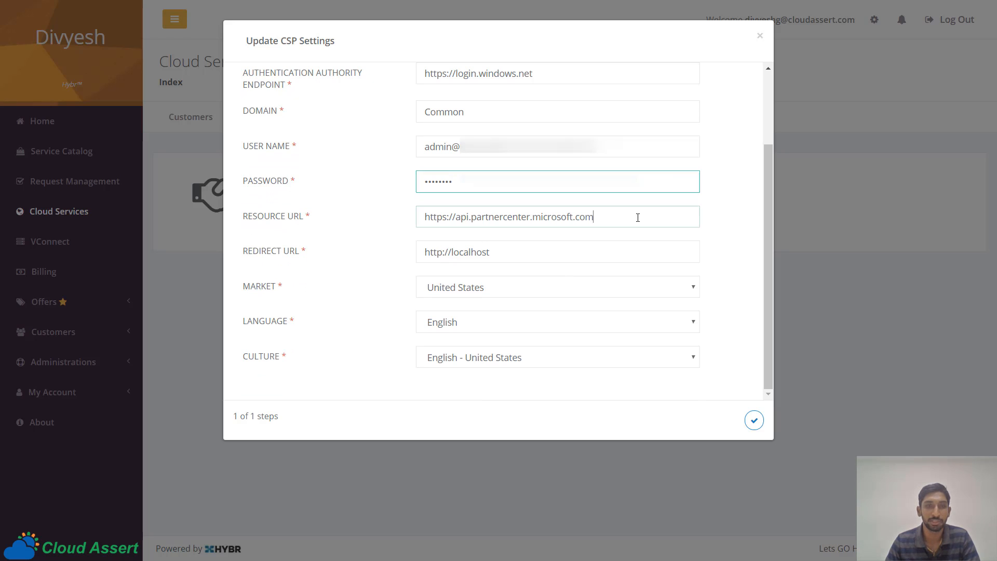
click(562, 256)
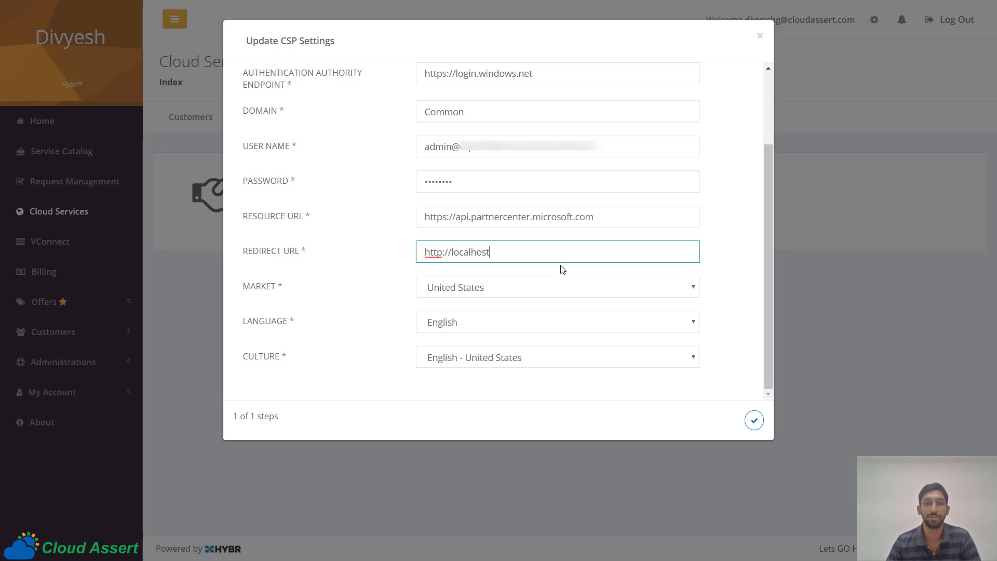
click(747, 421)
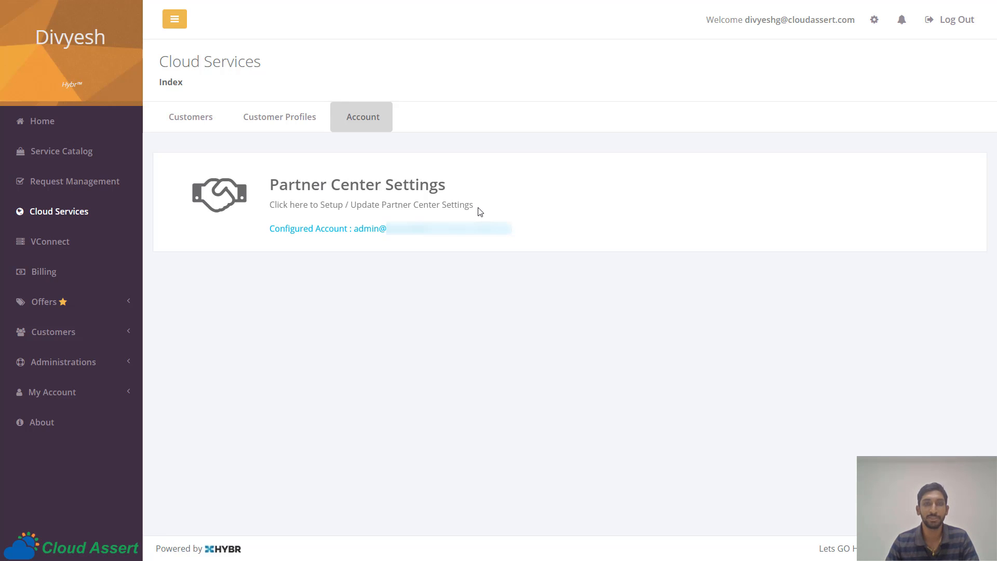
View the Cloud Services customers list and reopen the Partner Center settings from the account page
click(190, 118)
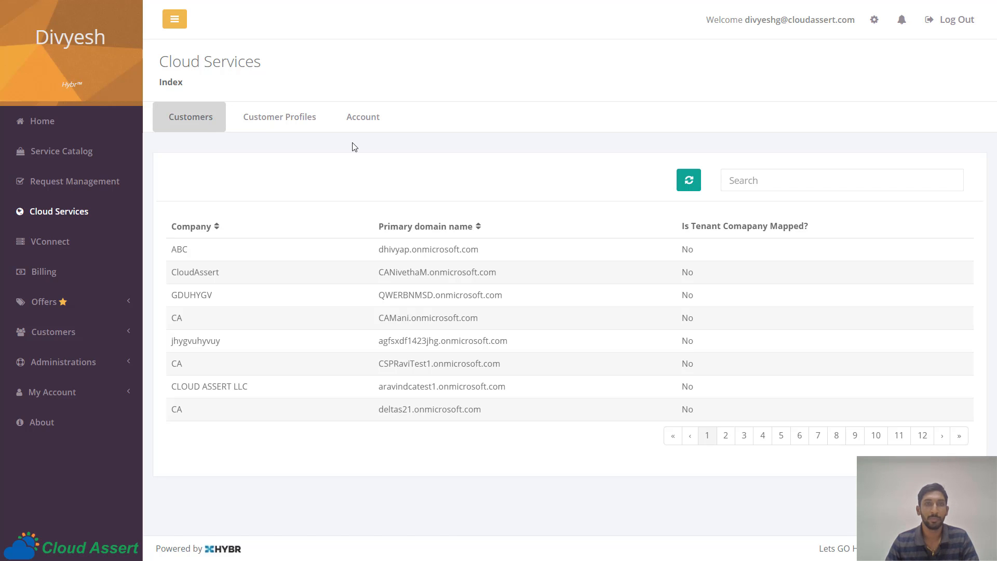
click(373, 117)
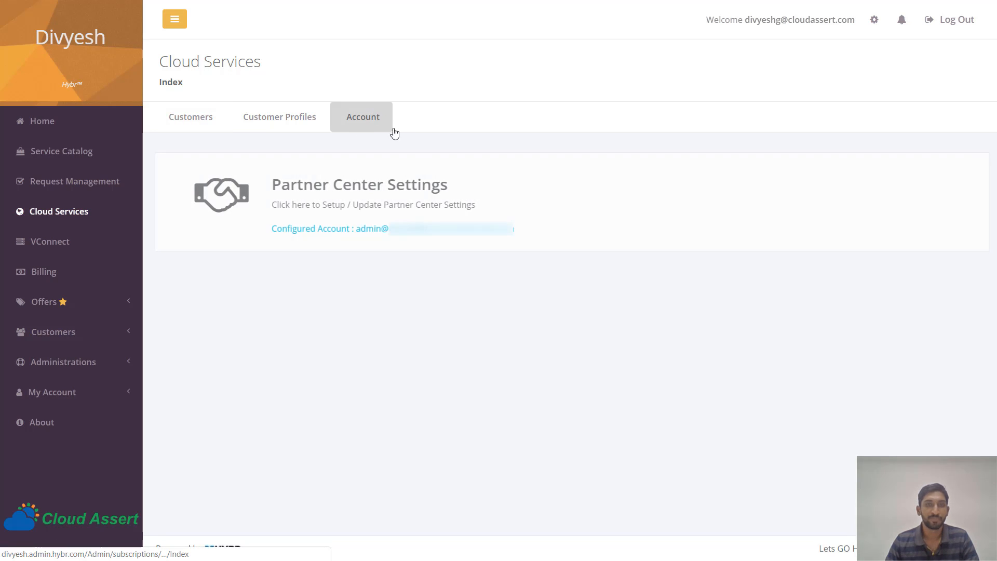
click(434, 213)
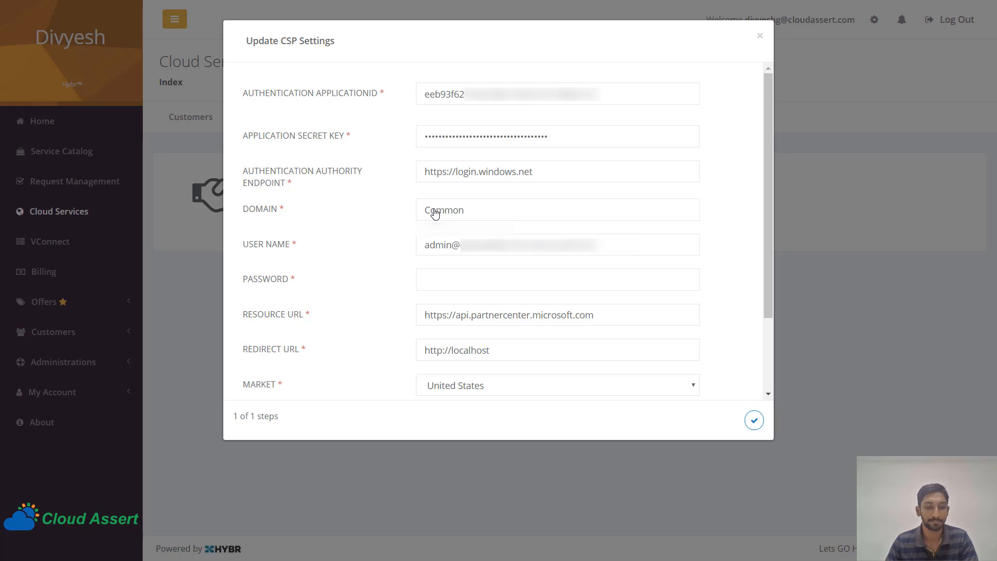
Replace the authentication application ID with the App ID of the Partner Center Web App copied from Partner Center
key(alt+Tab)
scroll(705, 247, up, 7)
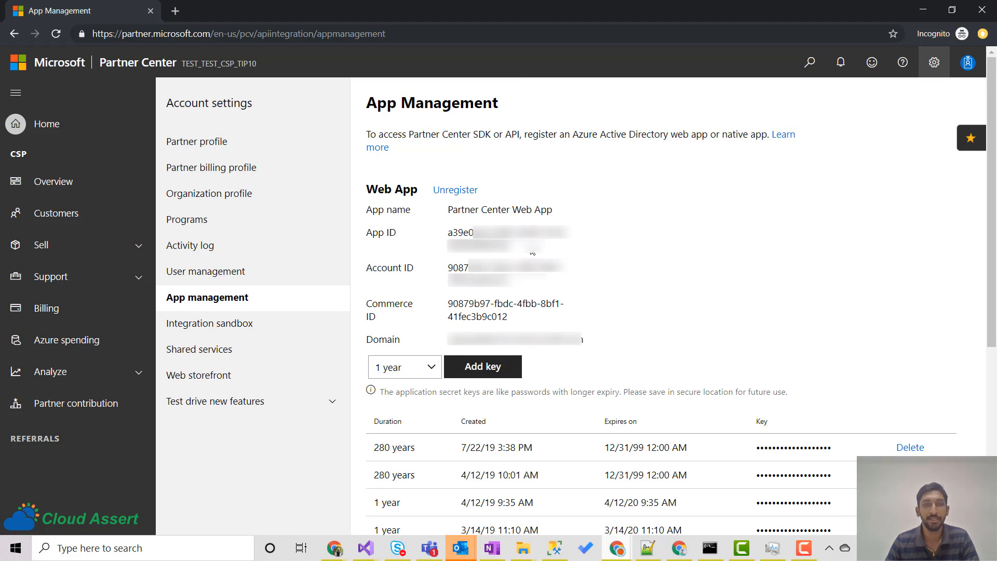
drag(529, 251, 449, 230)
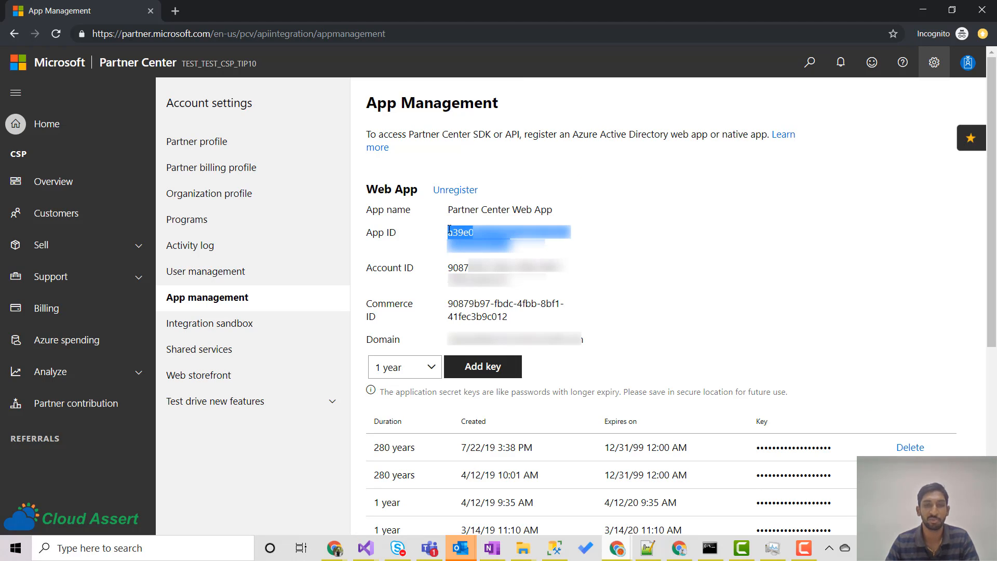
key(alt+Tab)
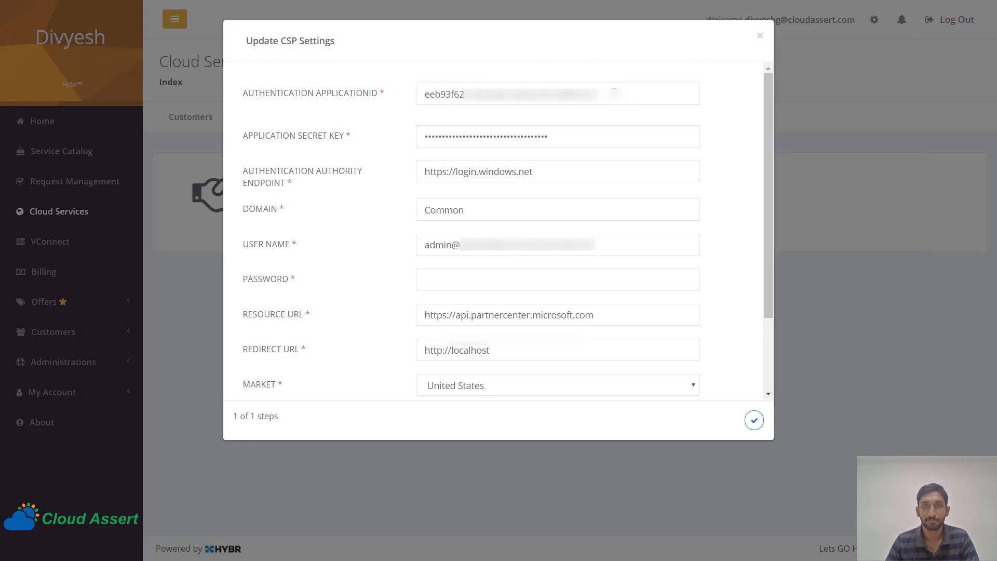
drag(614, 92, 310, 92)
key(ctrl+v)
Look over the App Management page in Partner Center again and return to the CSP settings
key(alt+Tab)
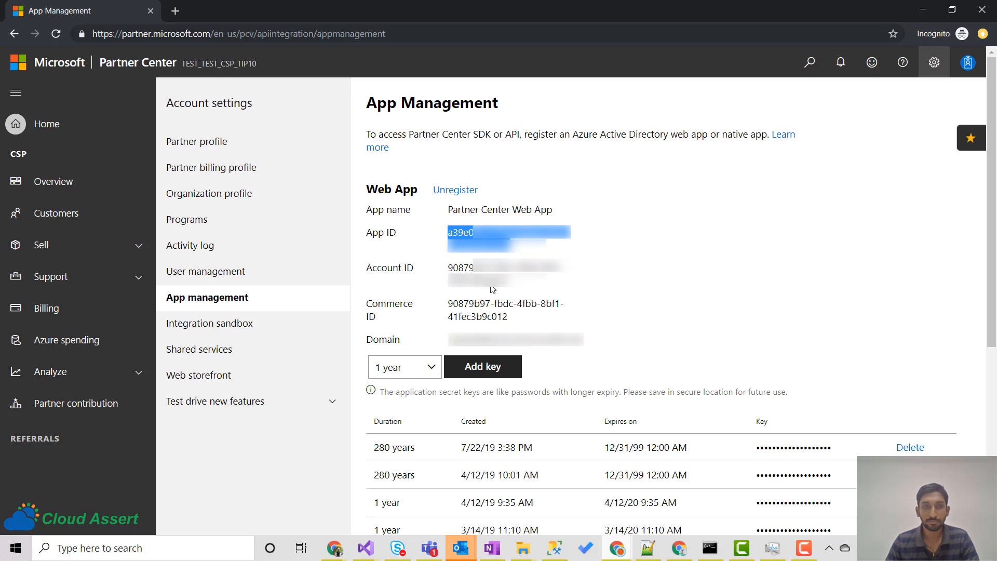
scroll(492, 289, down, 4)
key(alt+Tab)
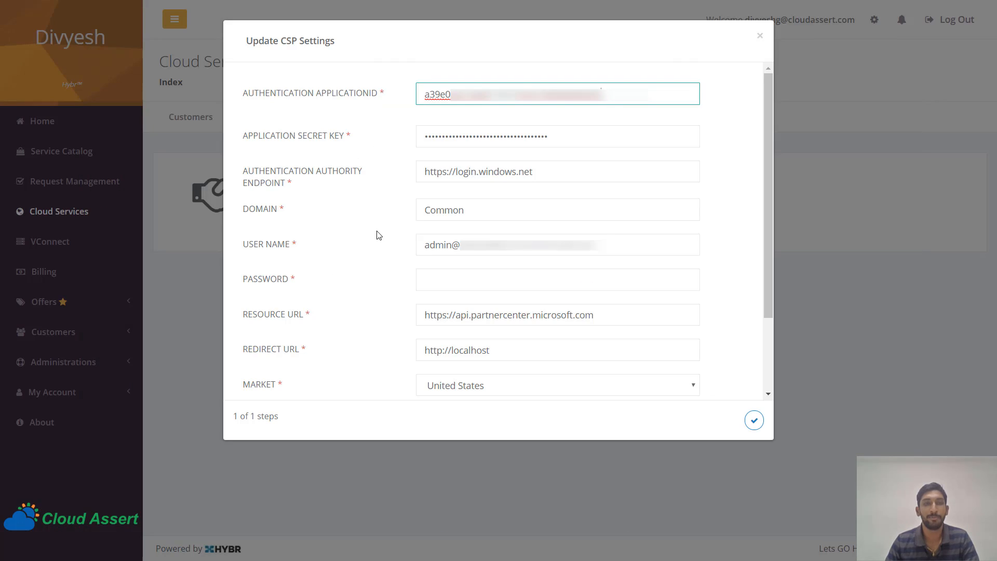
Switch to Partner Center and add a new 1 year secret key for the Partner Center Web App
click(561, 134)
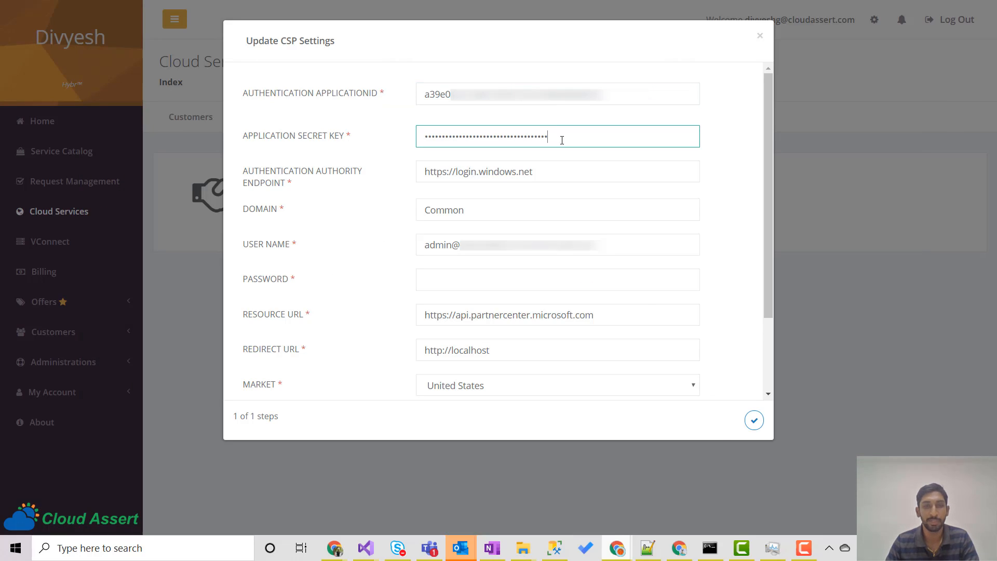
key(alt+Tab)
scroll(392, 224, down, 1)
scroll(392, 223, up, 1)
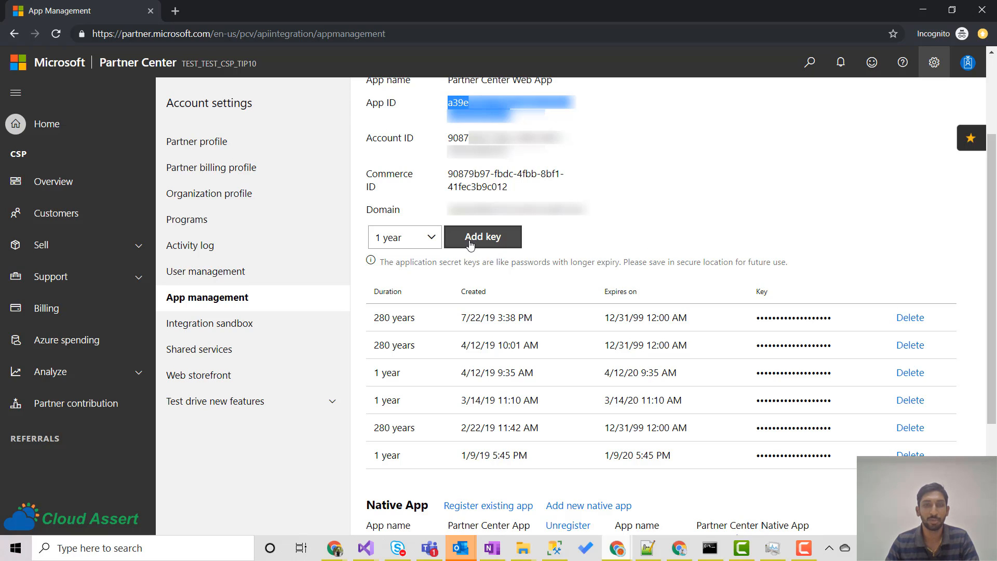
click(427, 240)
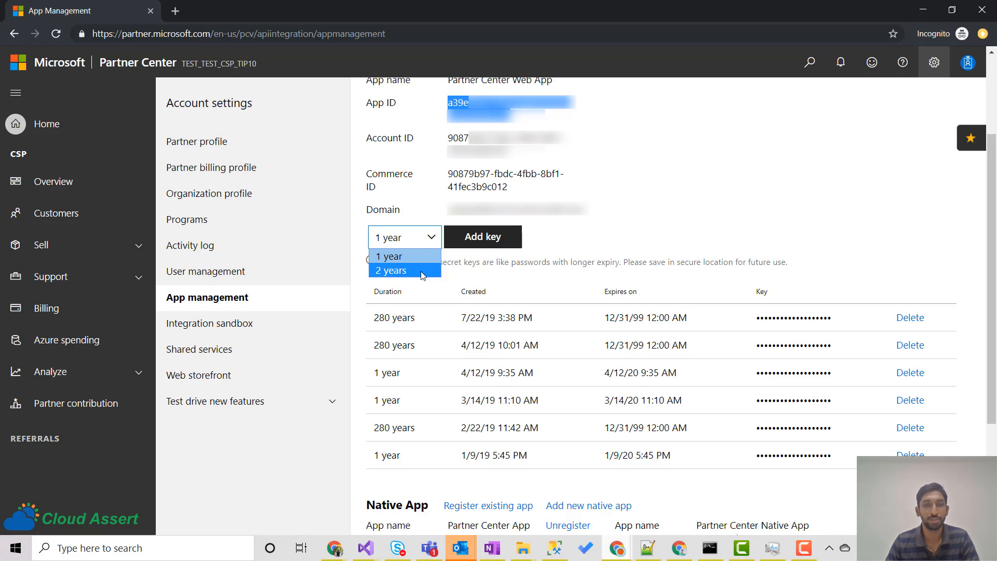
click(572, 235)
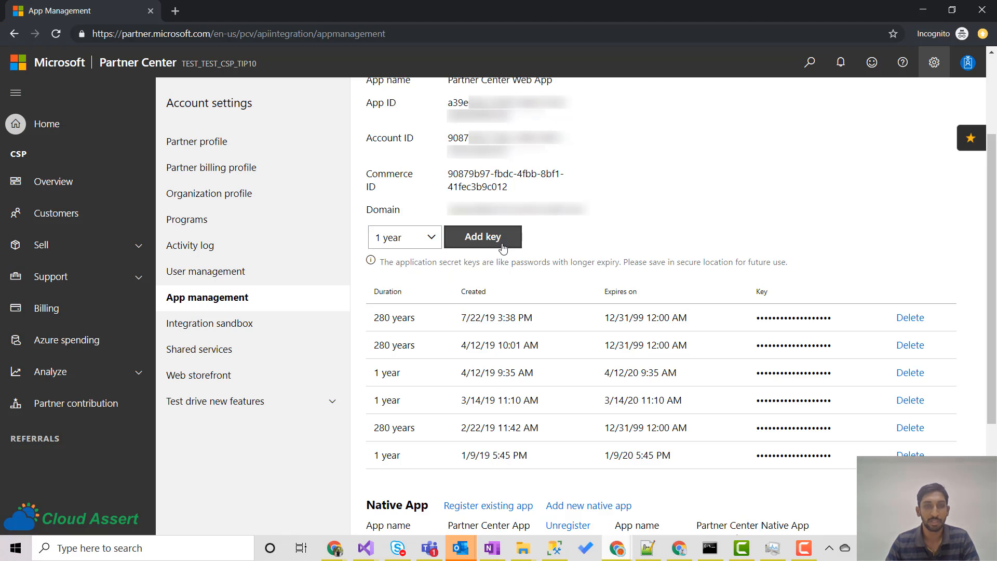
click(492, 241)
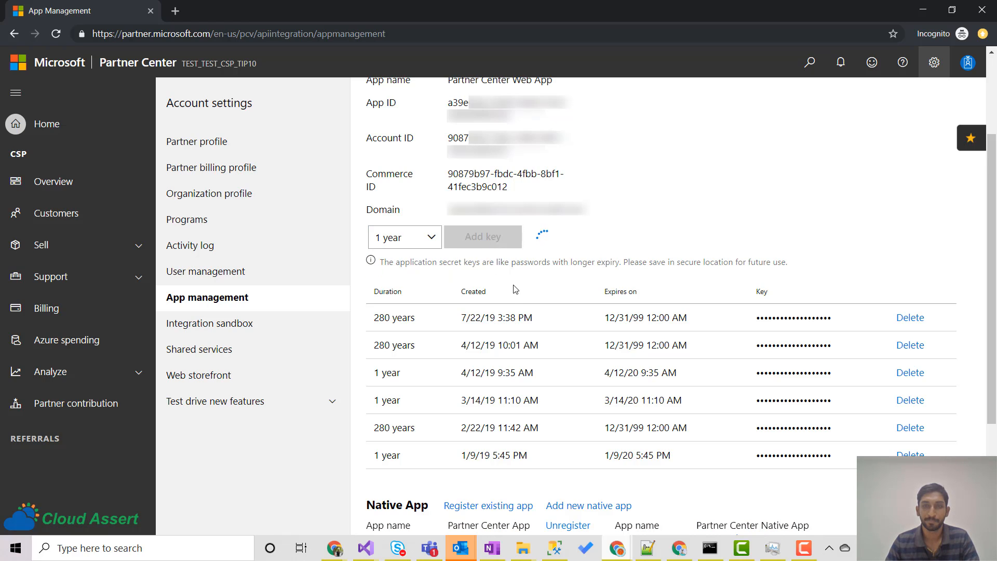
scroll(515, 289, down, 1)
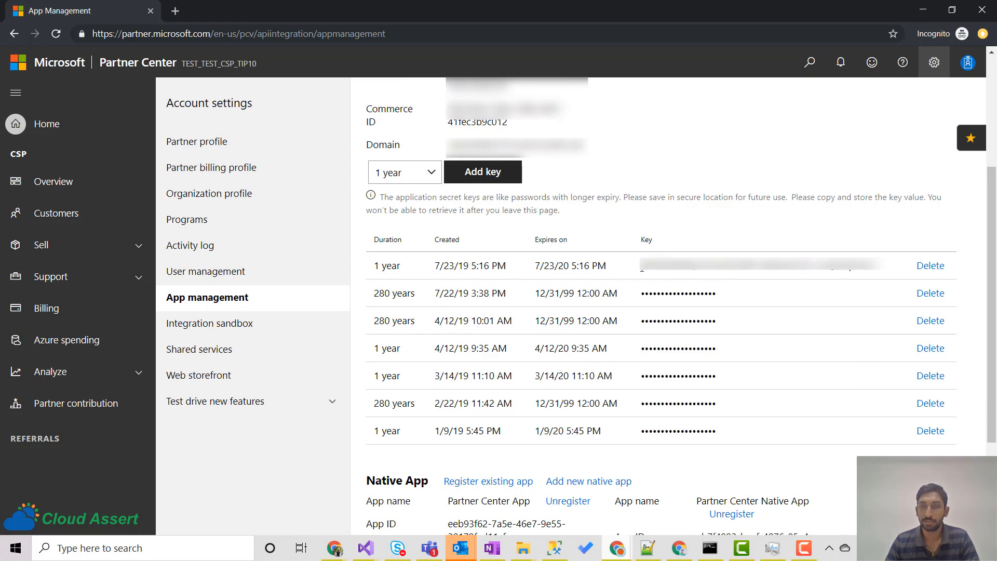
Copy the newly created key from Partner Center and replace the application secret key in the CSP settings with it
drag(641, 269, 878, 271)
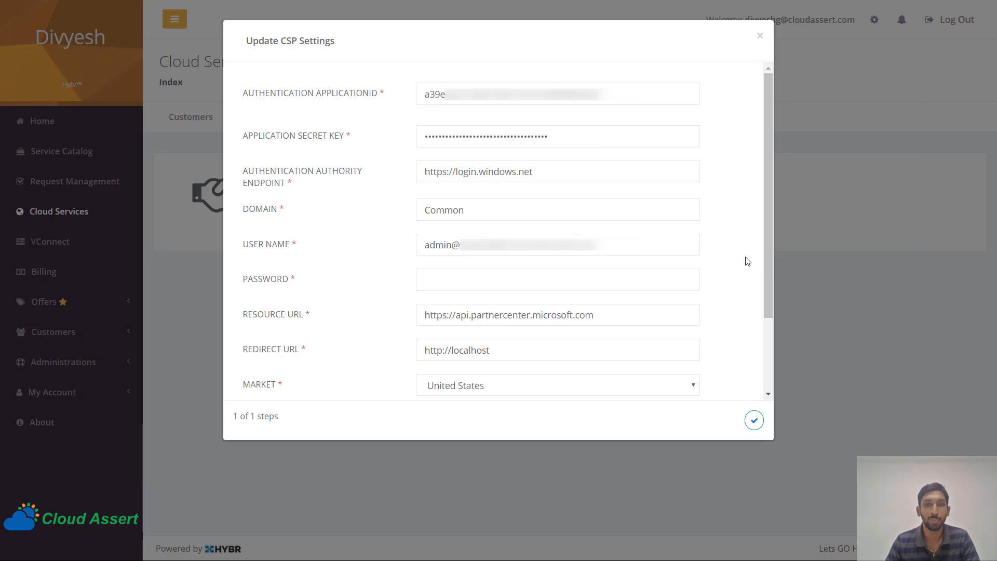
click(566, 135)
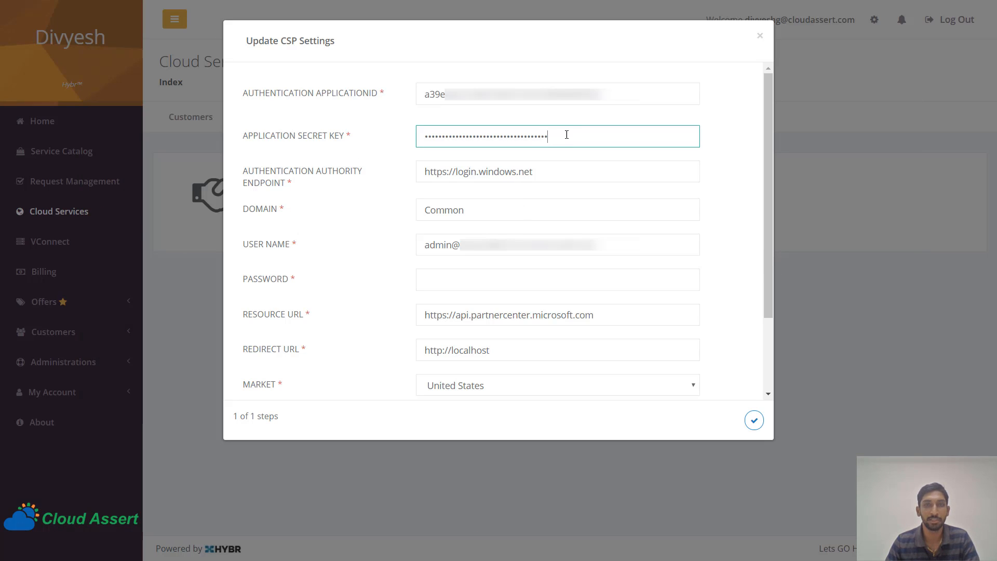
drag(566, 135, 376, 135)
key(ctrl+v)
Check the authentication authority endpoint, domain, user name and password fields in the CSP settings
click(585, 176)
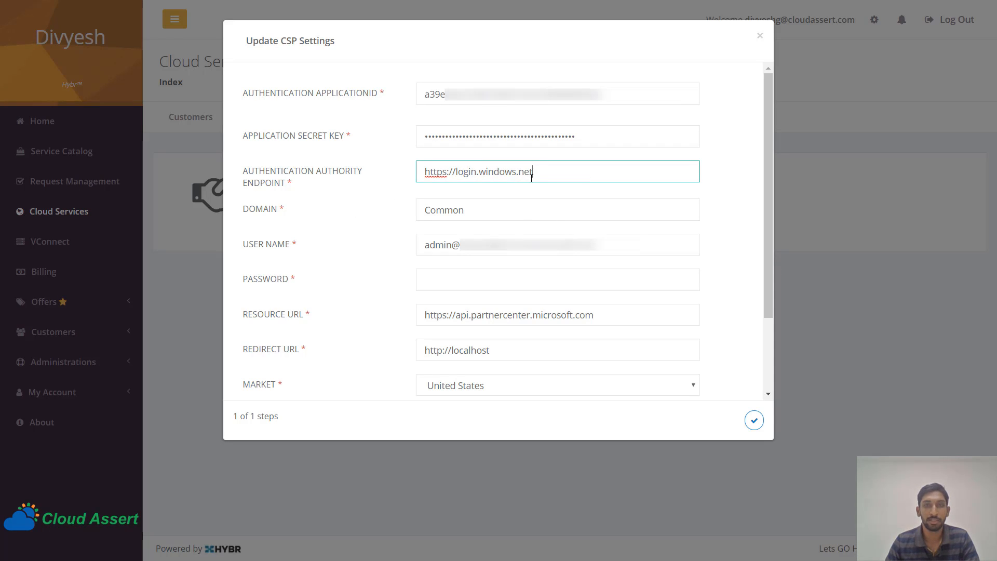
triple_click(489, 172)
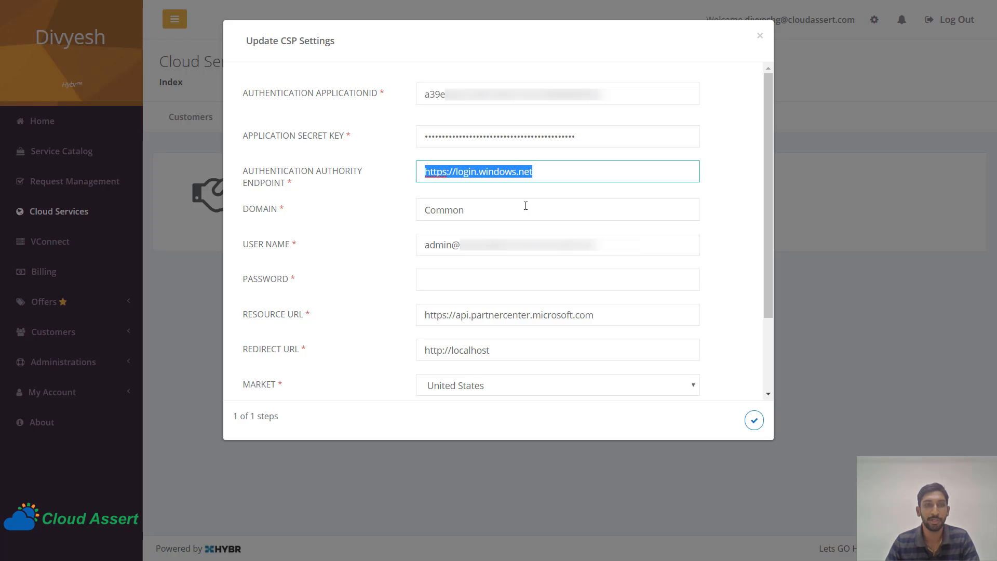
drag(422, 204, 488, 225)
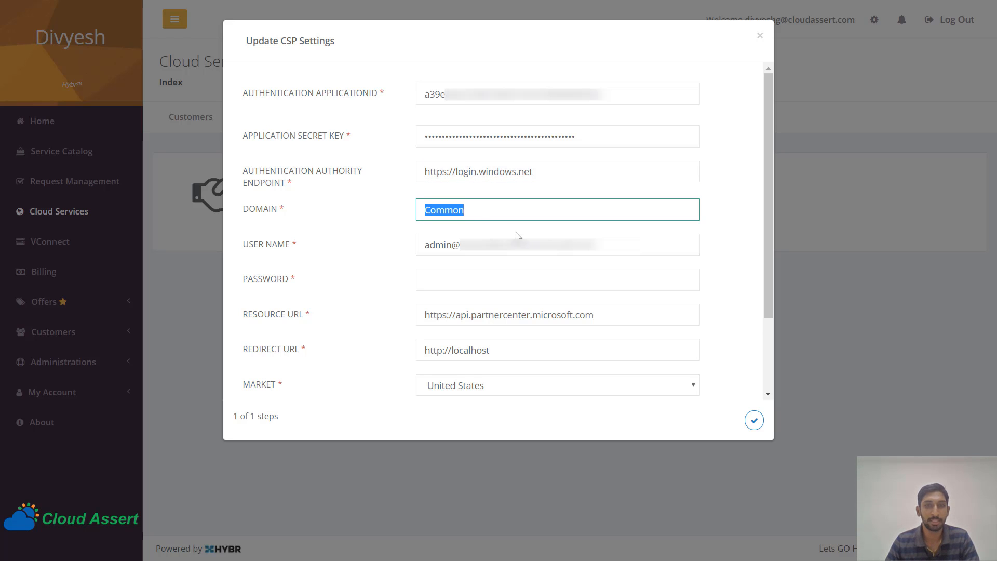
click(545, 246)
click(565, 296)
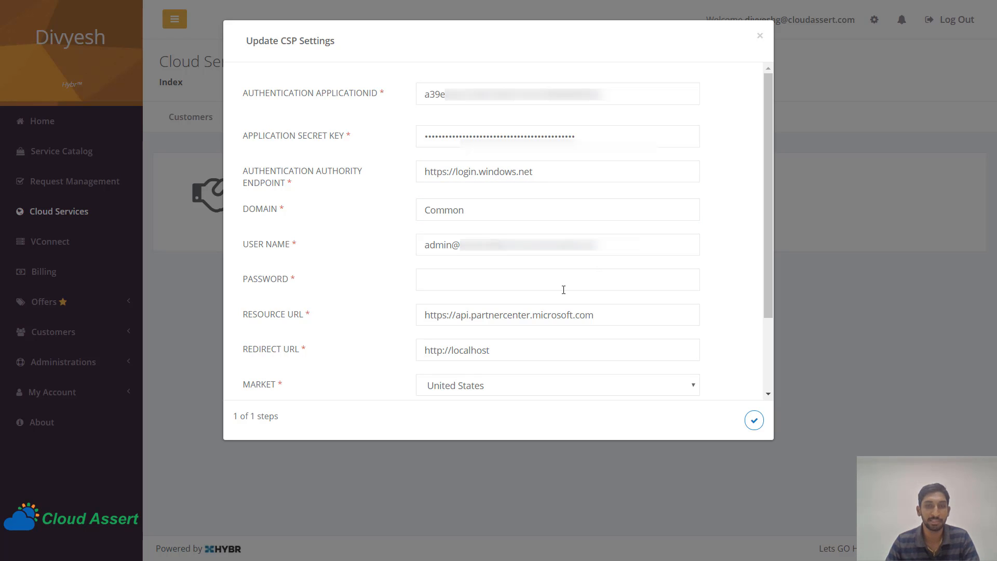
click(563, 290)
scroll(514, 285, down, 2)
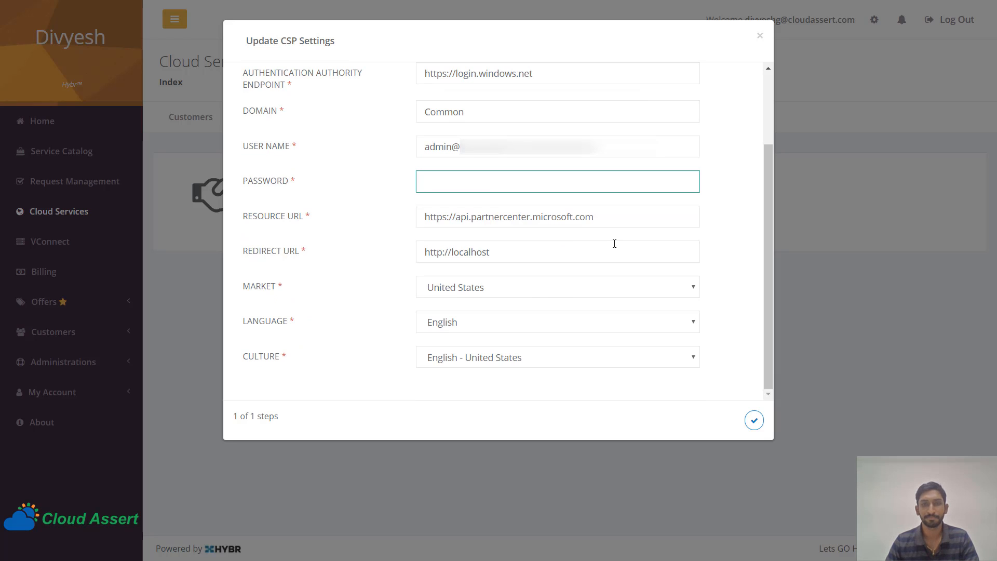
Replace the redirect URL in the CSP settings with the address of the current Cloud Services page, ending in providers/csp/Index
drag(522, 245, 407, 252)
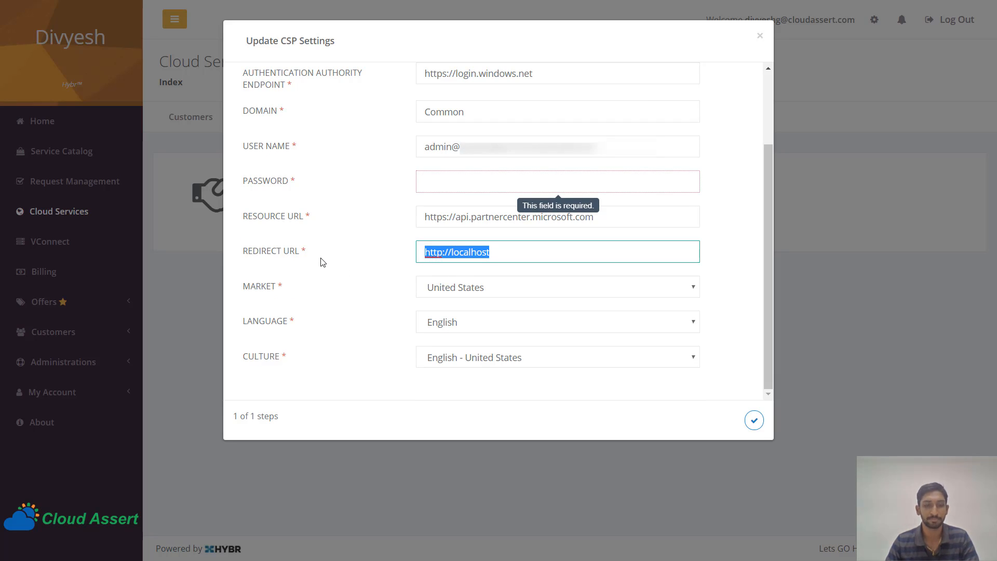
key(F11)
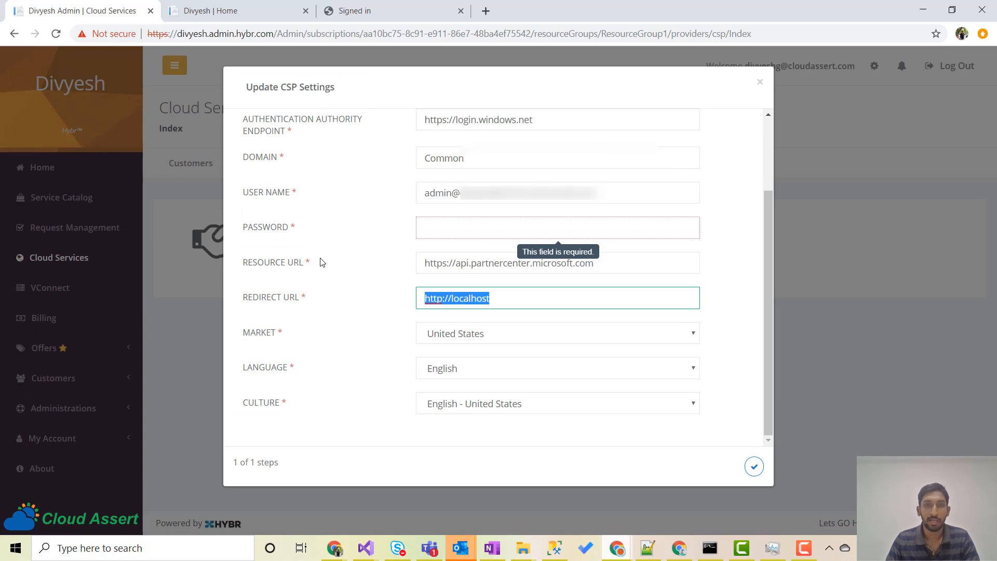
key(ctrl+l)
key(ctrl+c)
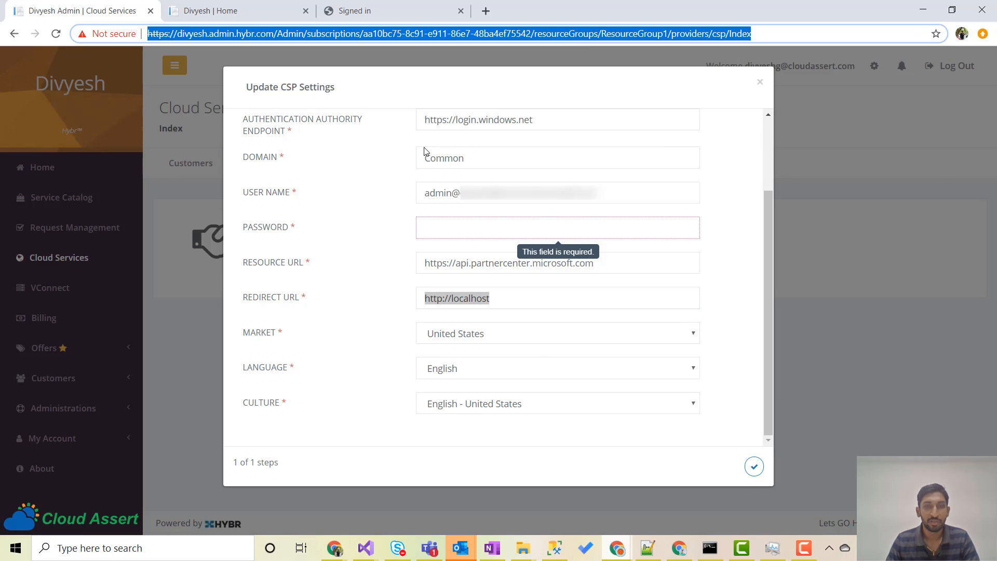
drag(522, 300, 291, 282)
key(ctrl+v)
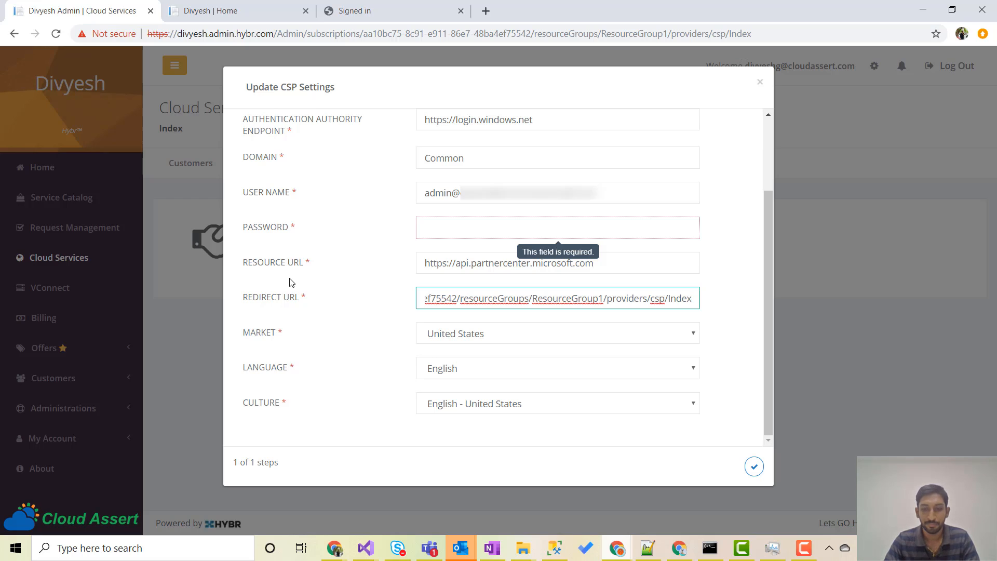
key(F11)
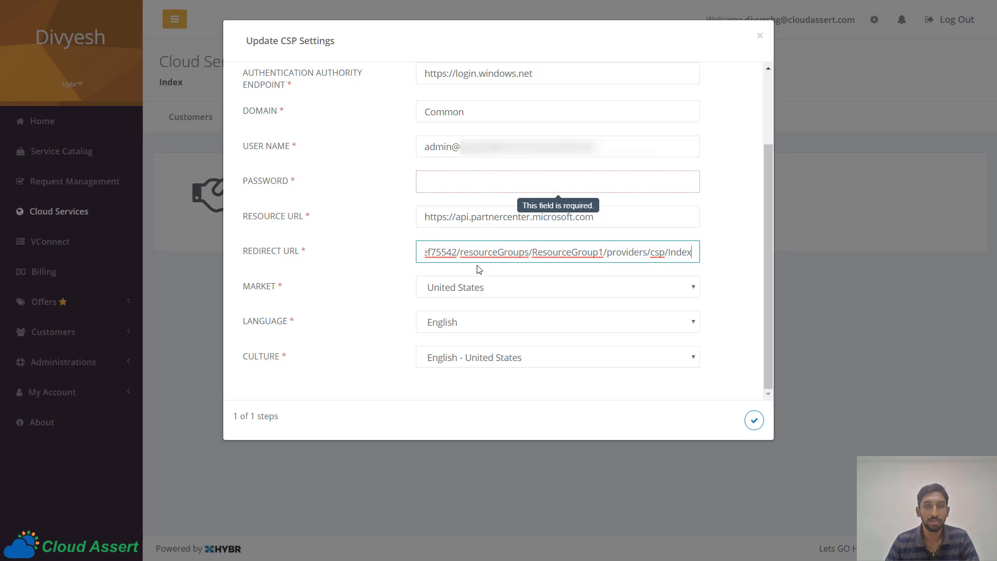
key(ctrl+a)
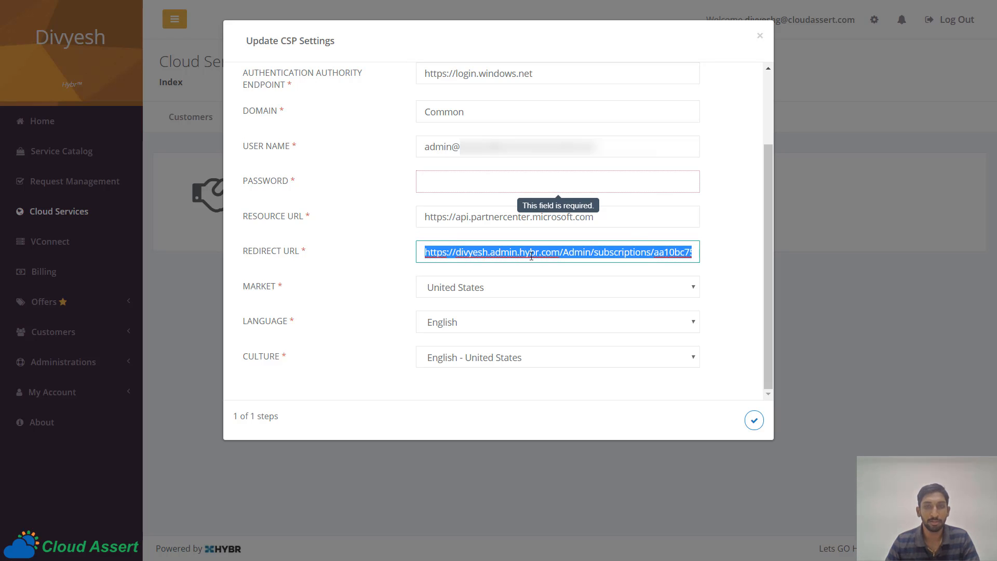
key(Left)
Enter the account password and look over all of the completed CSP settings
click(491, 183)
text(•••••••)
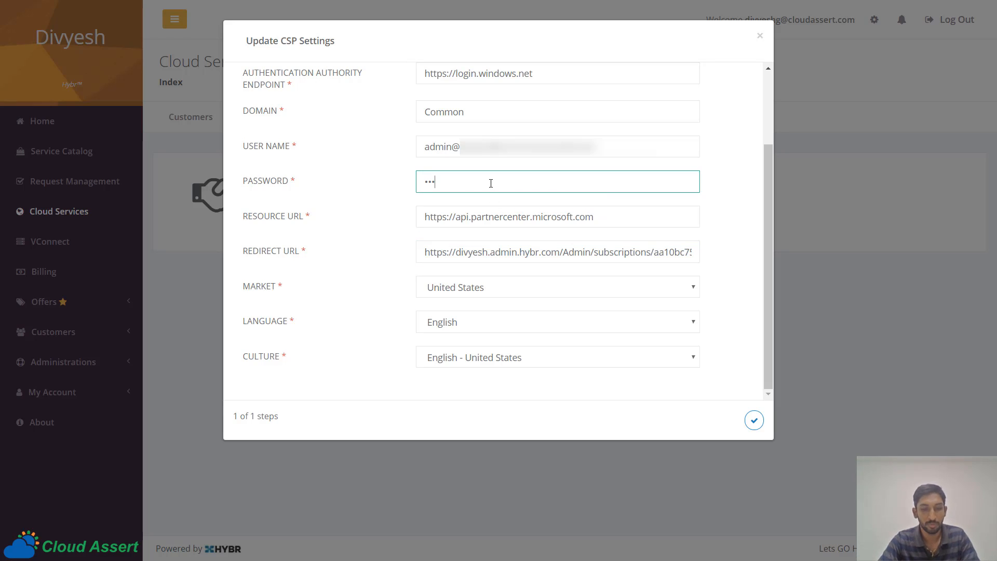
text(•)
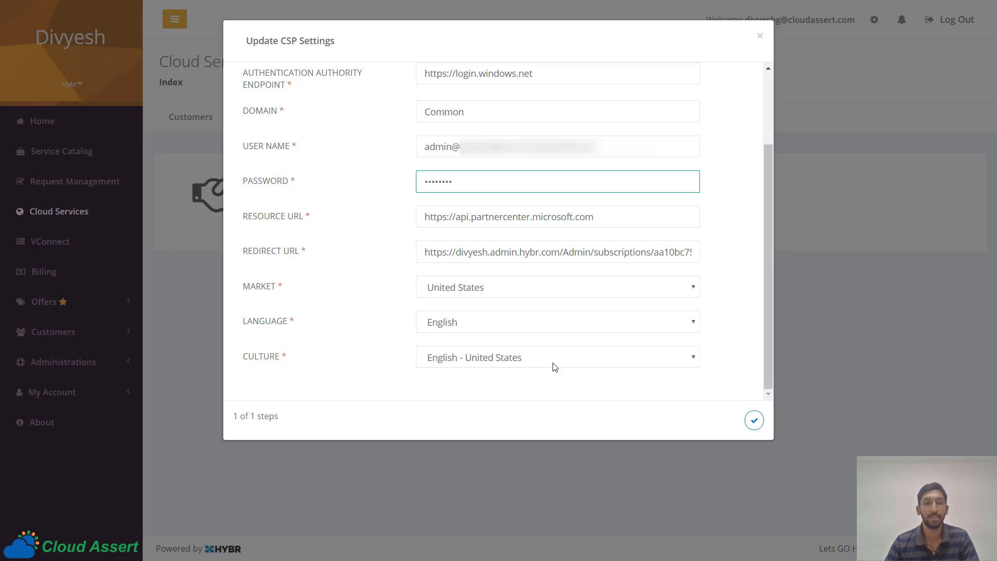
scroll(555, 366, up, 2)
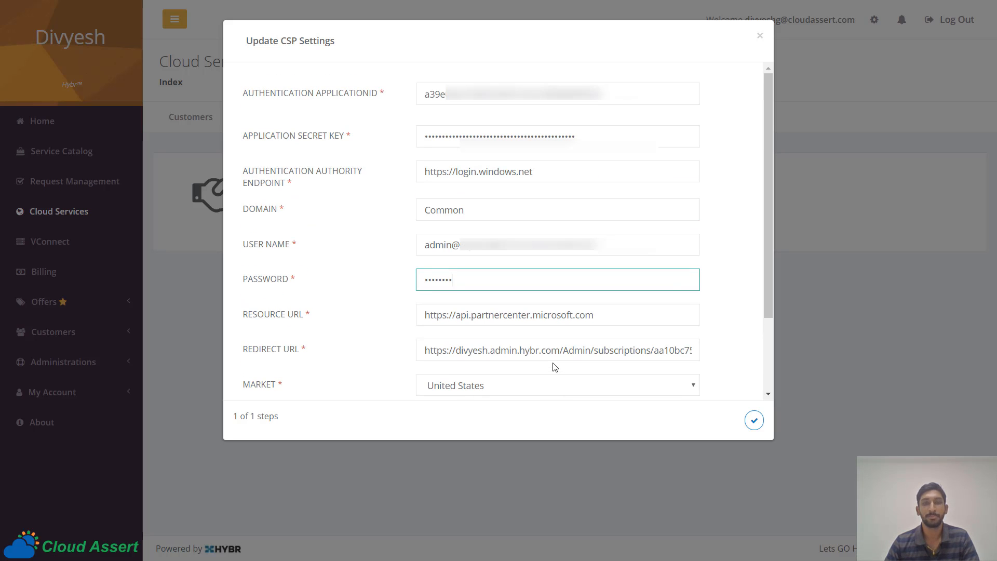
scroll(554, 366, down, 2)
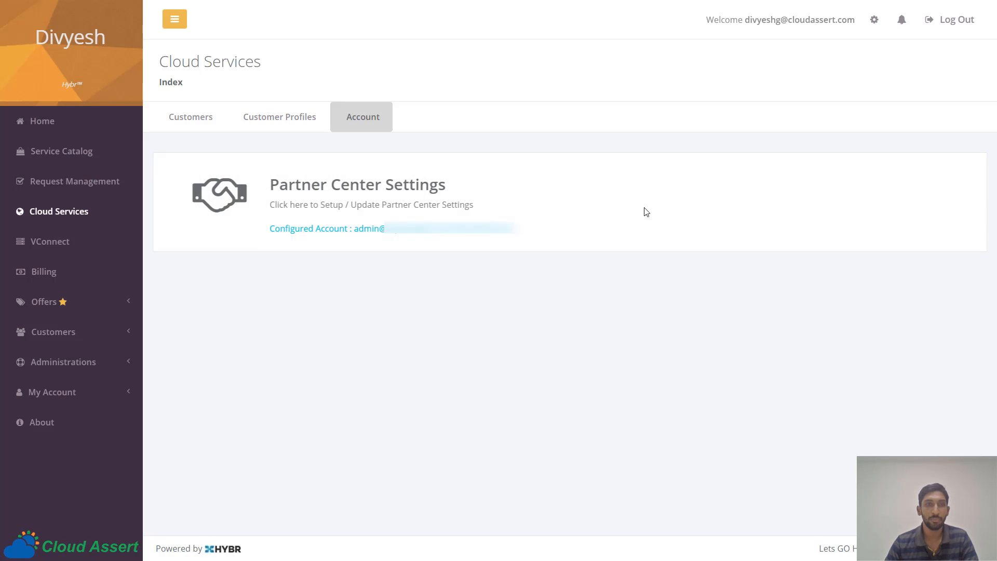
View the list of Cloud Services customers and return to the account page with the Partner Center settings
click(195, 126)
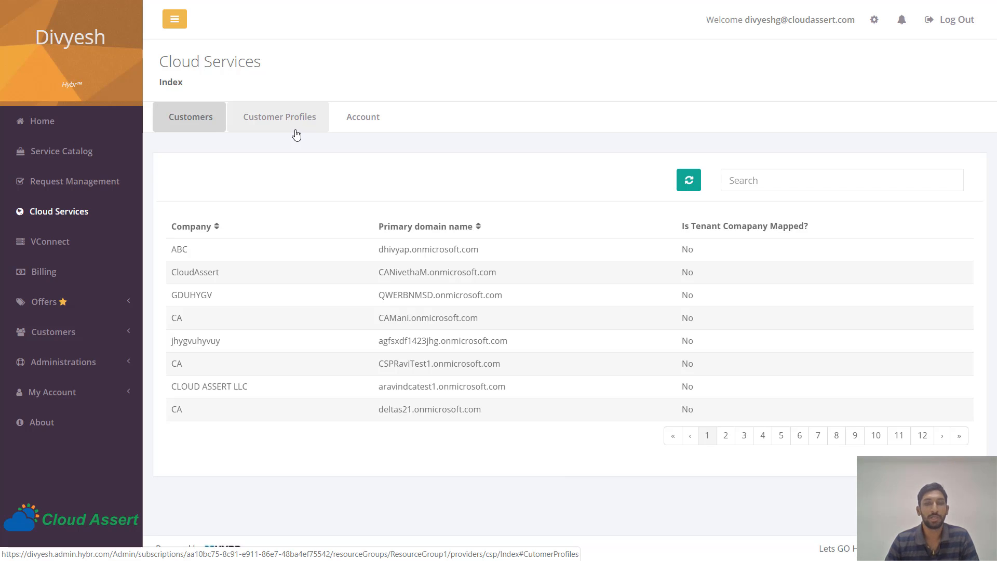
click(363, 117)
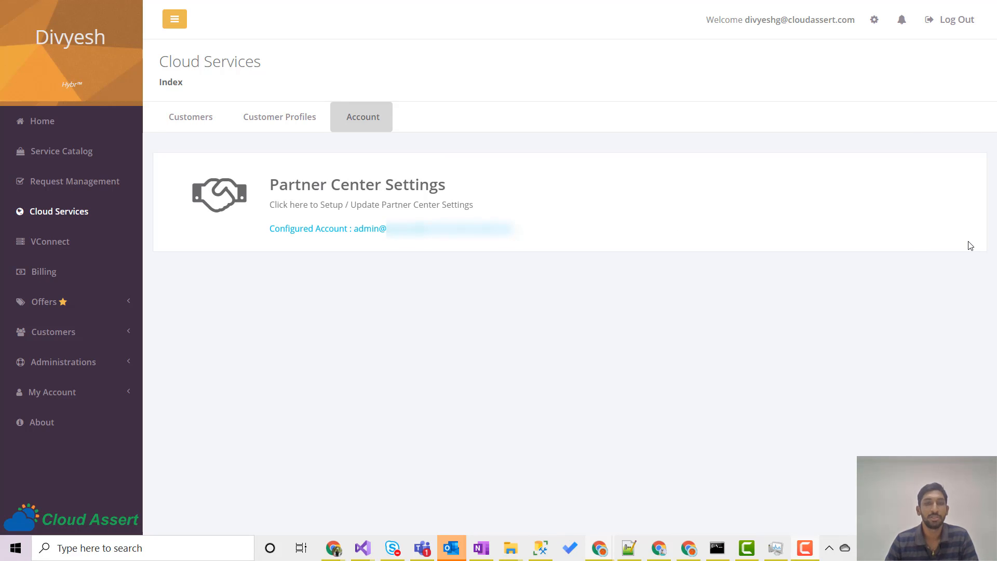